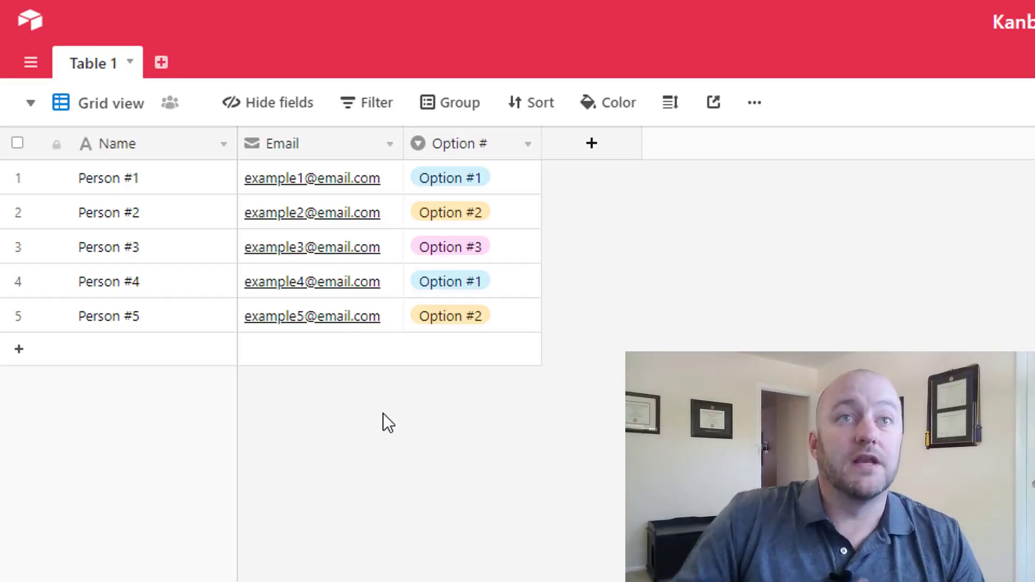
- Check the Option # field's type settings without changing them, then open the views list
click(526, 146)
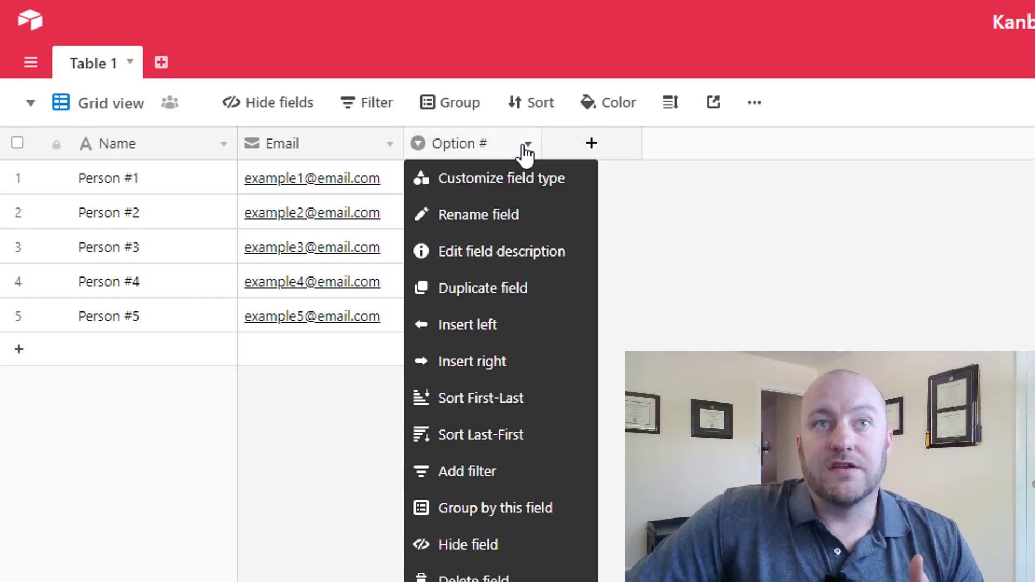
click(517, 186)
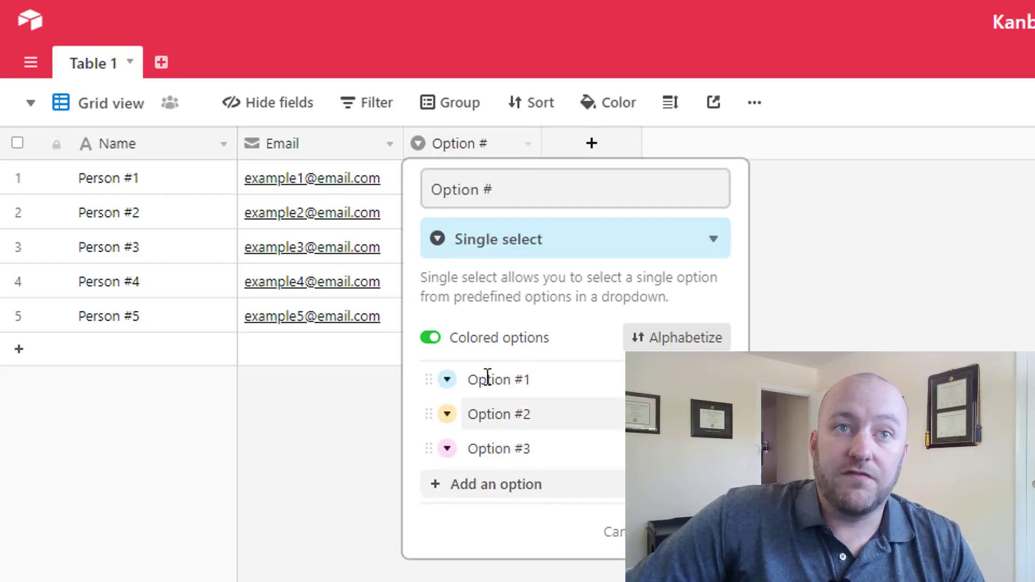
click(700, 532)
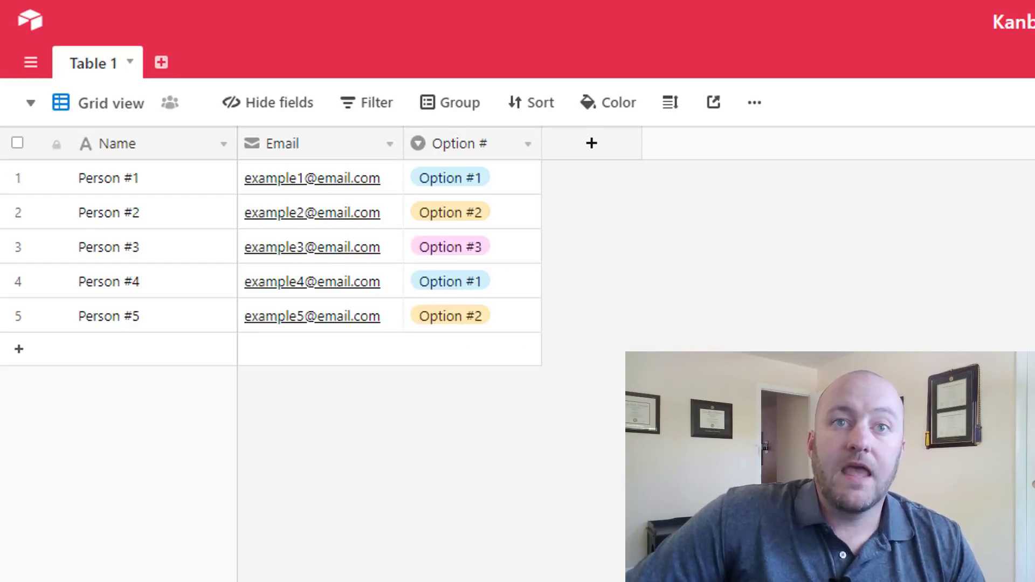
click(105, 109)
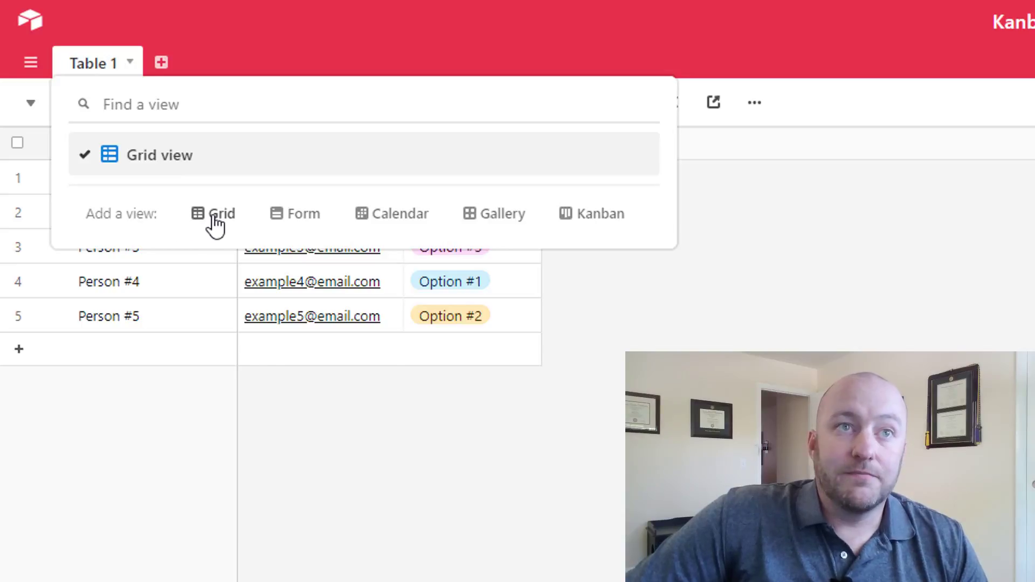
- Add a new Kanban view from the Add a view options
mouse_move(222, 227)
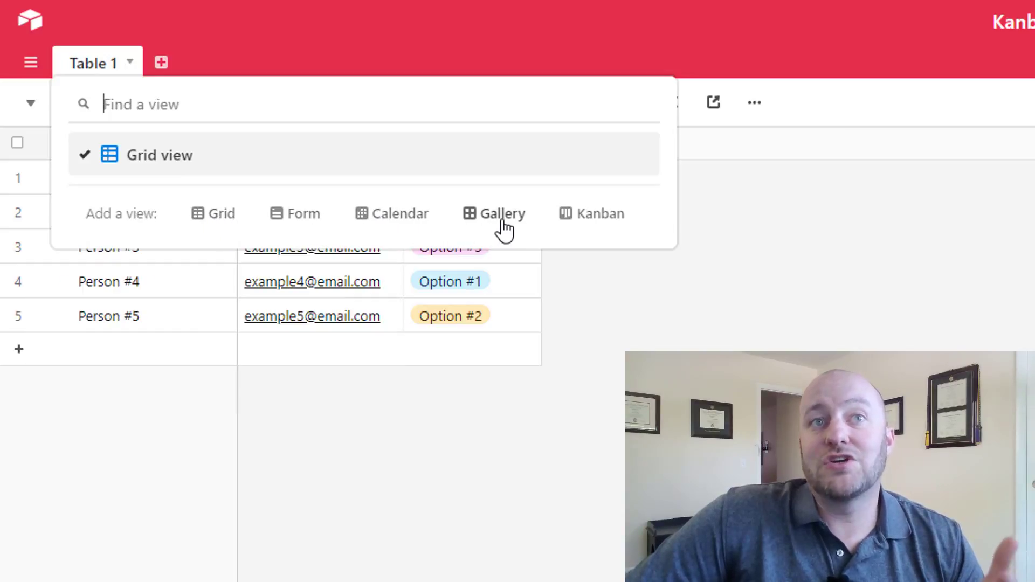
mouse_move(586, 230)
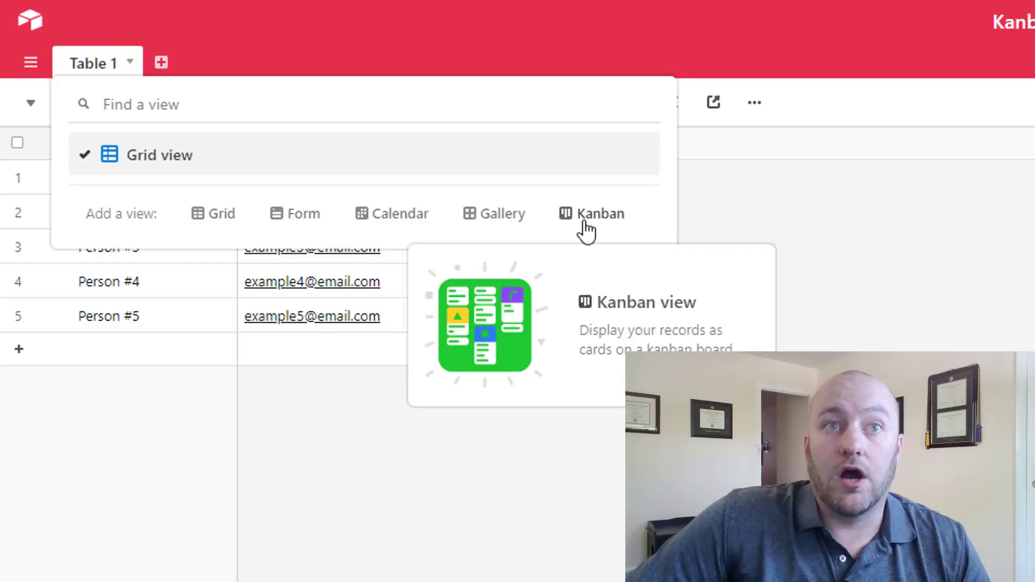
click(585, 230)
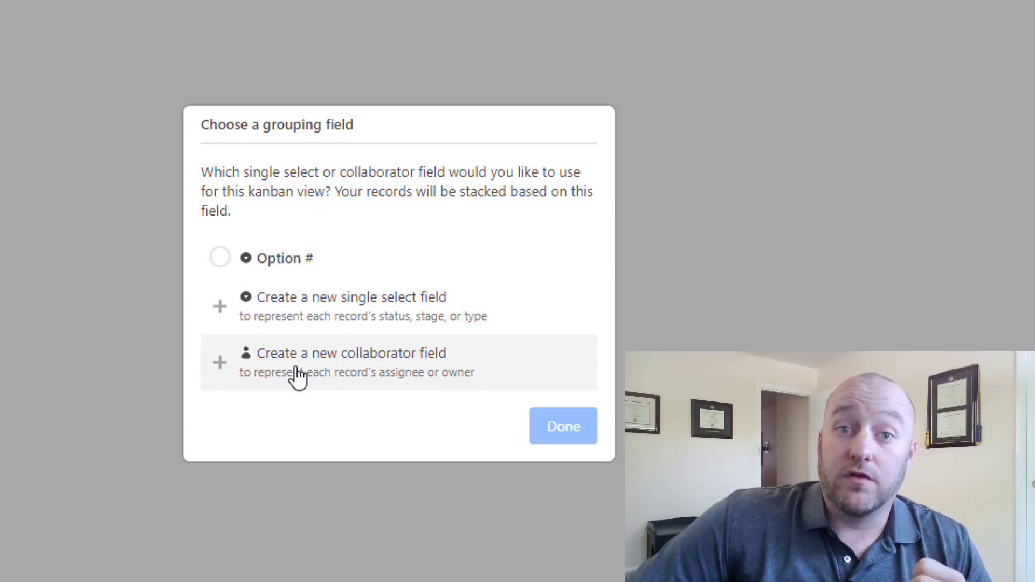
- Stack the Kanban board by the Option # field
click(278, 271)
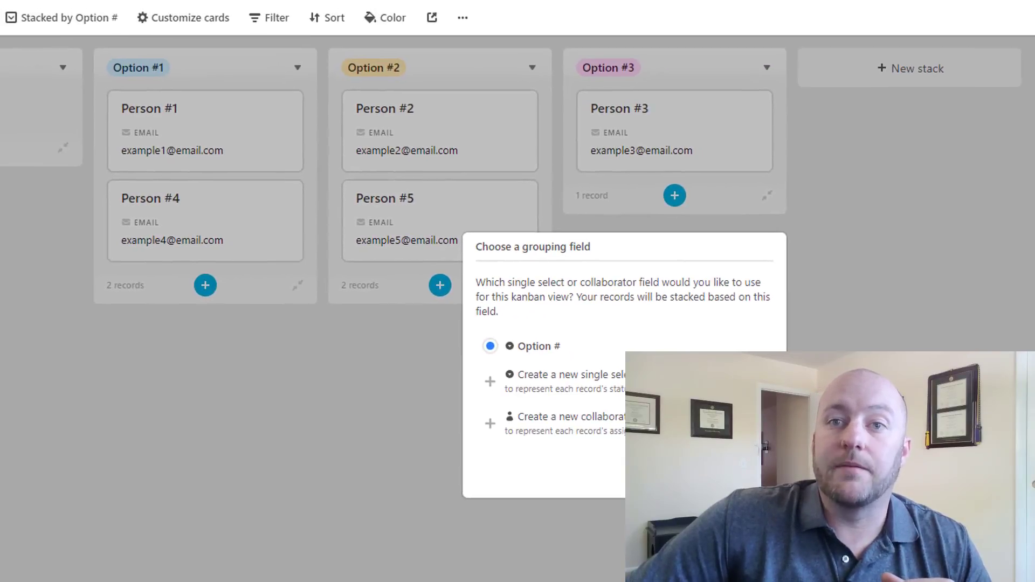
click(563, 425)
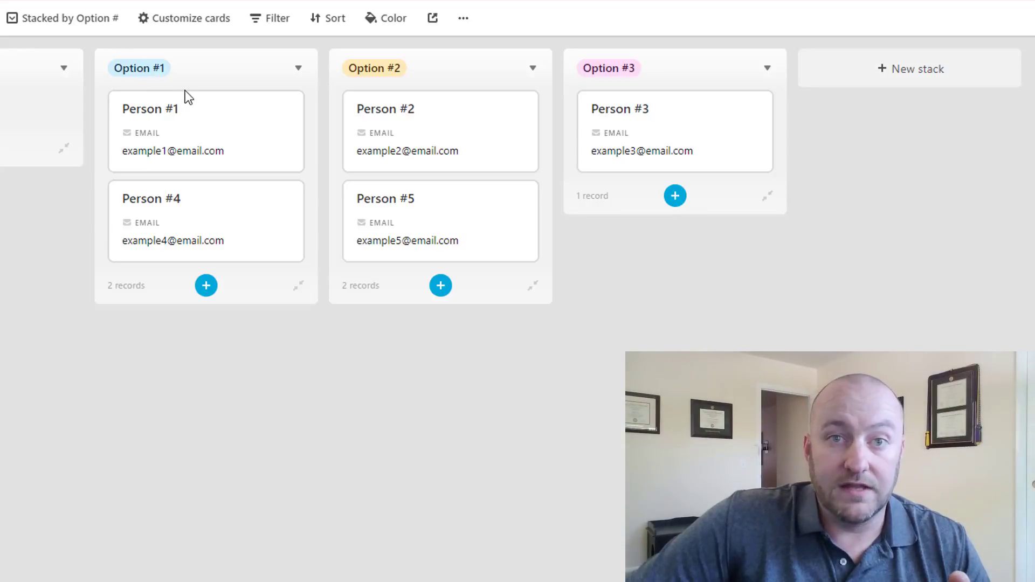
click(201, 133)
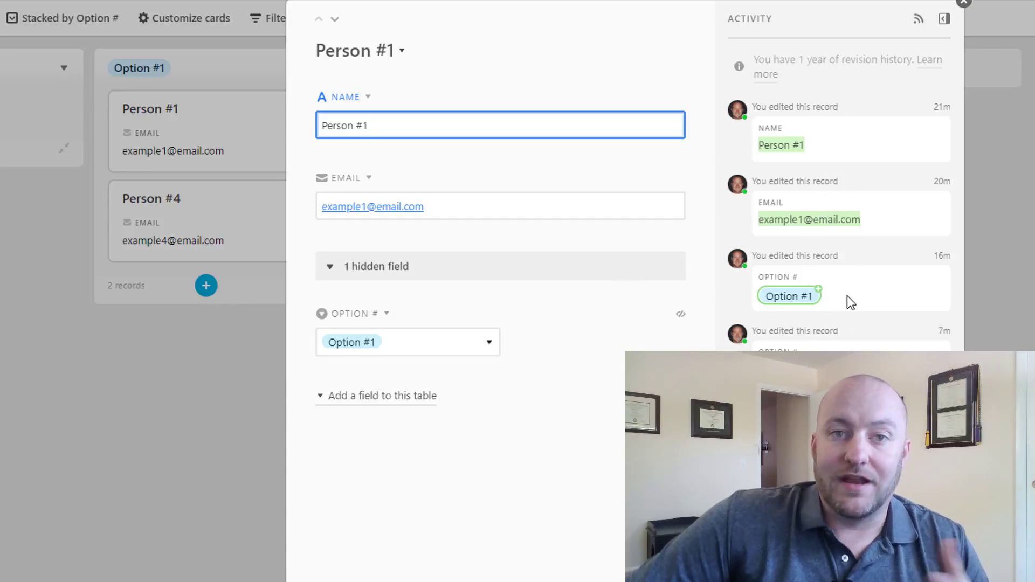
click(962, 3)
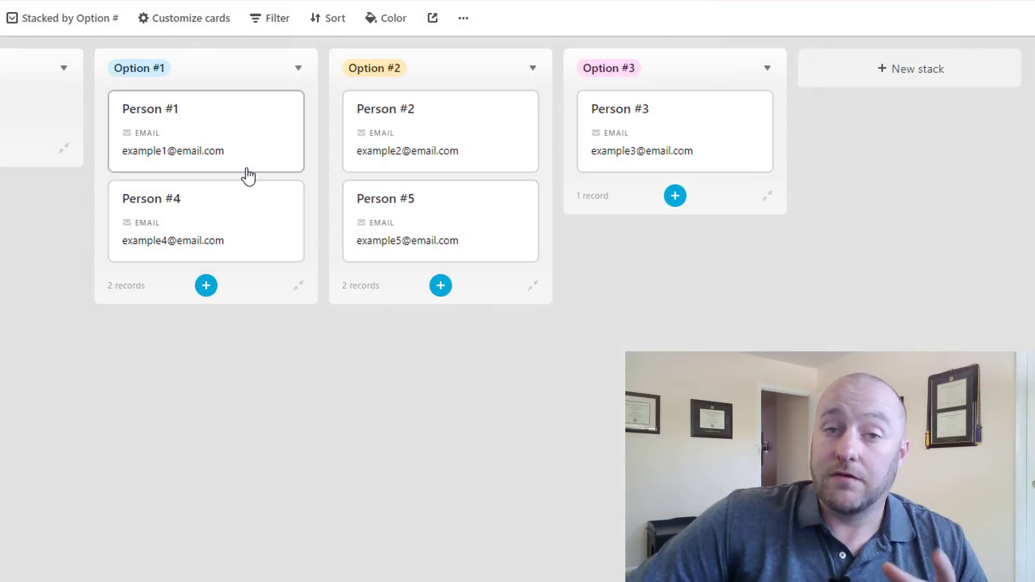
click(159, 31)
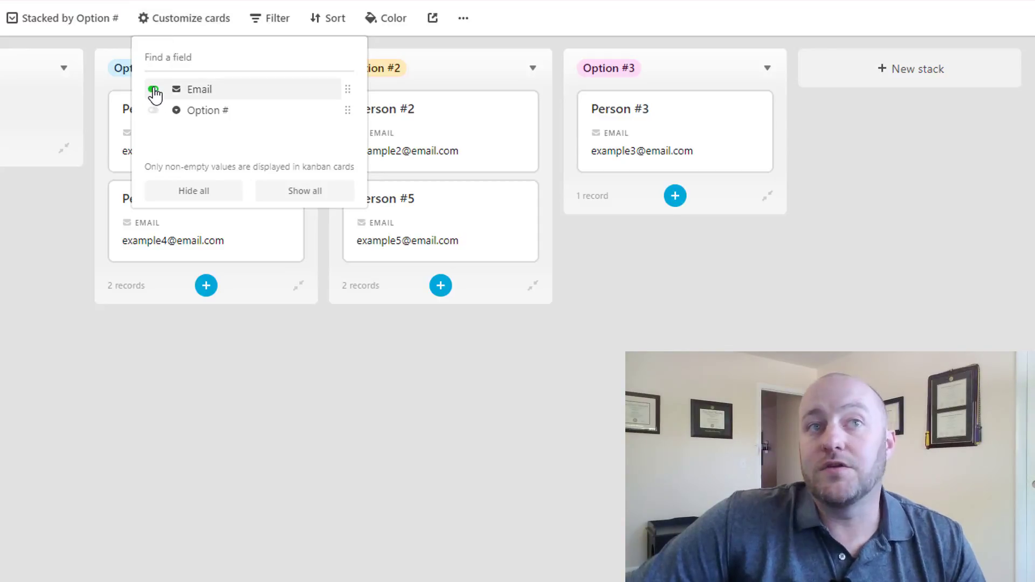
click(153, 90)
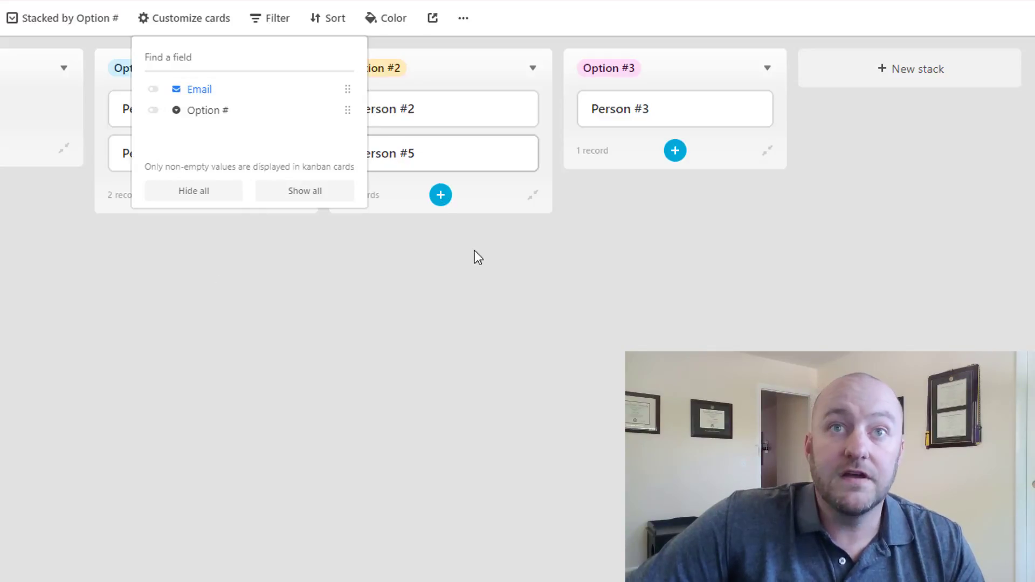
click(217, 201)
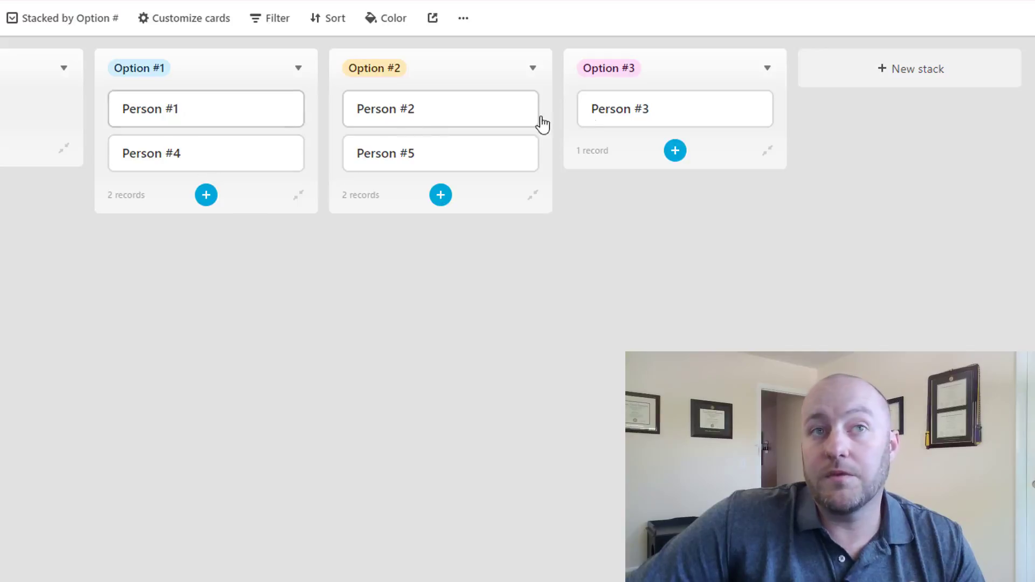
click(185, 21)
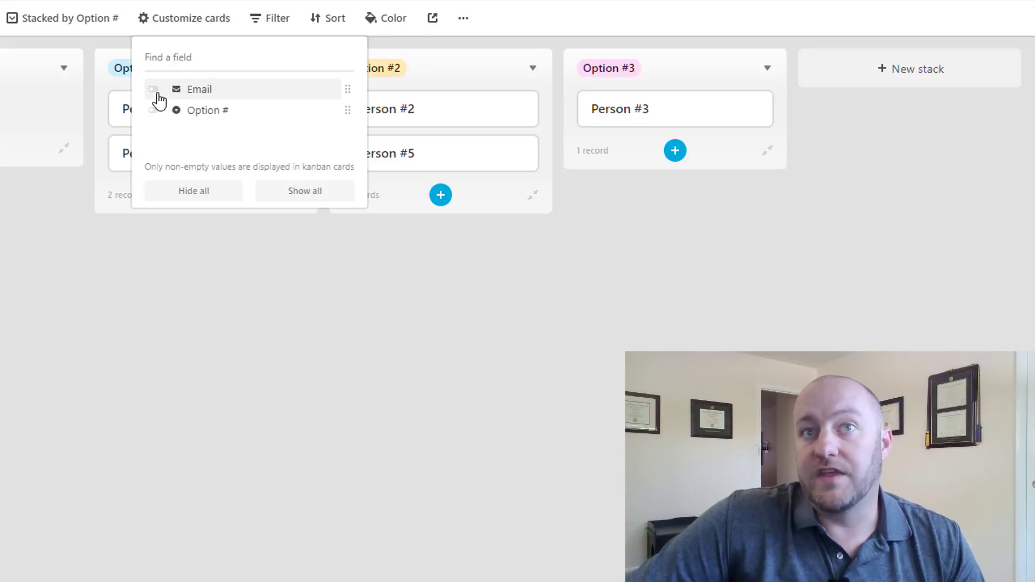
click(154, 90)
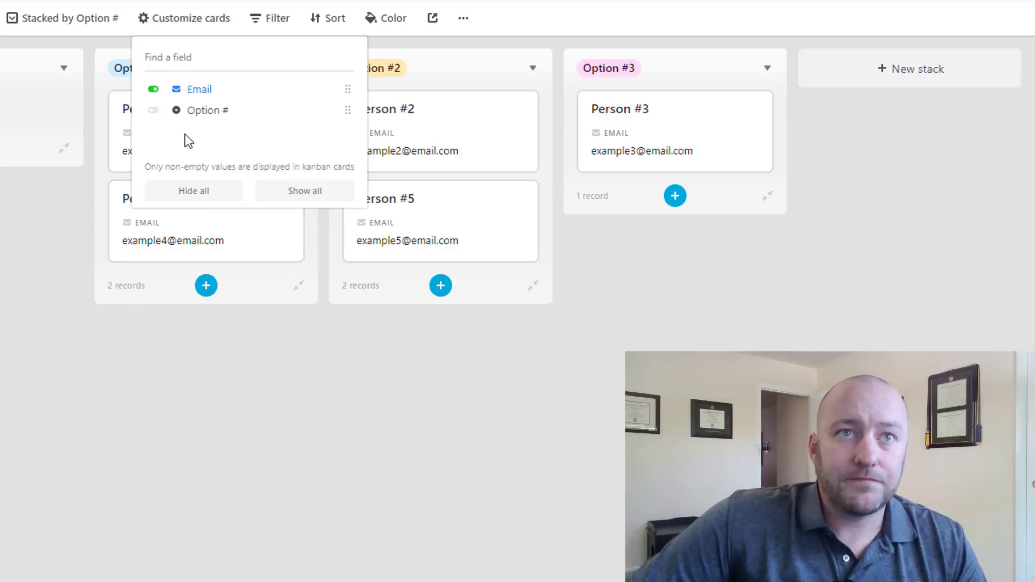
click(152, 112)
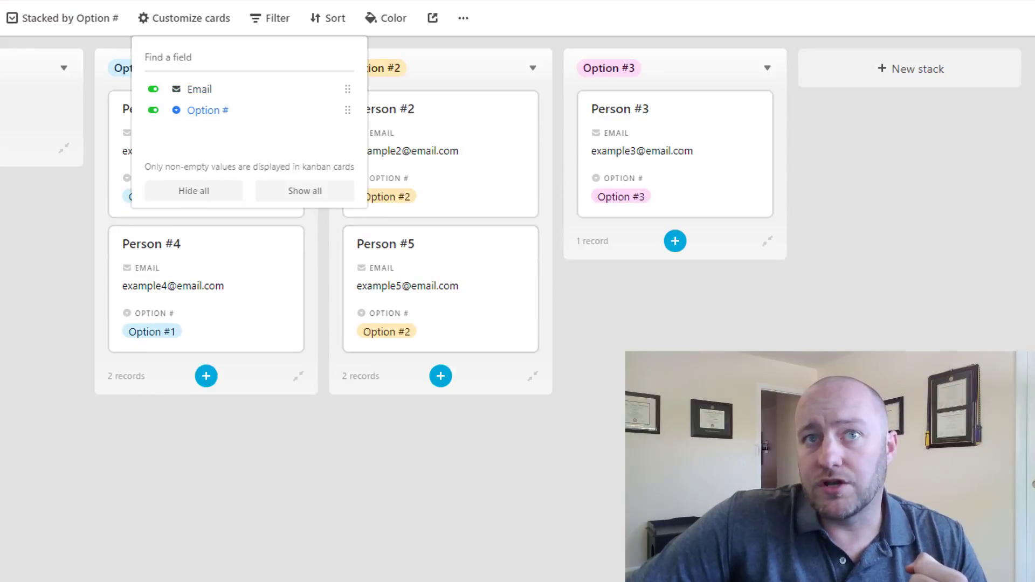
key(Escape)
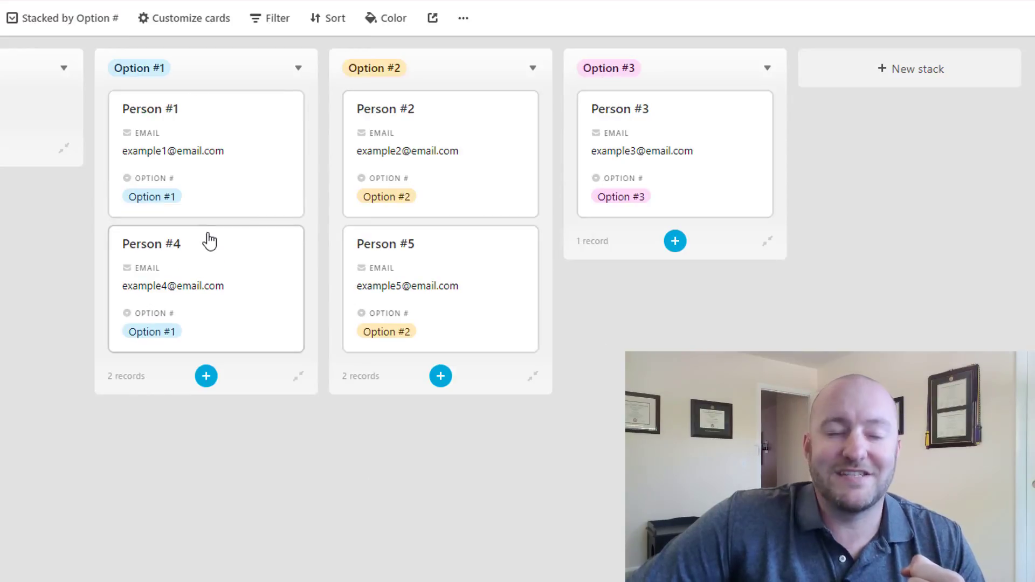
click(182, 20)
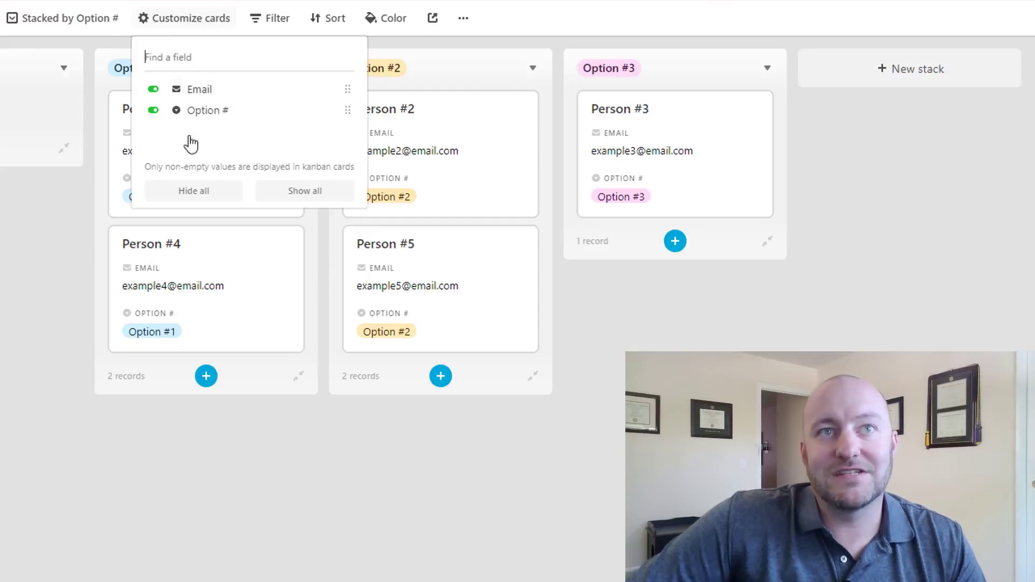
click(153, 110)
click(298, 407)
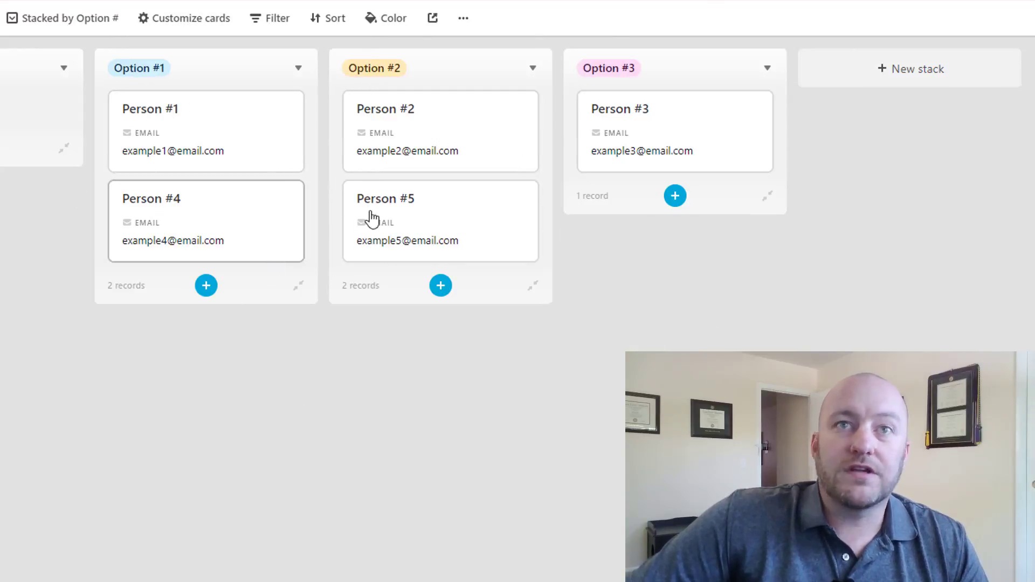
- Add an Option #4 stack and move Person #5 into it
click(894, 80)
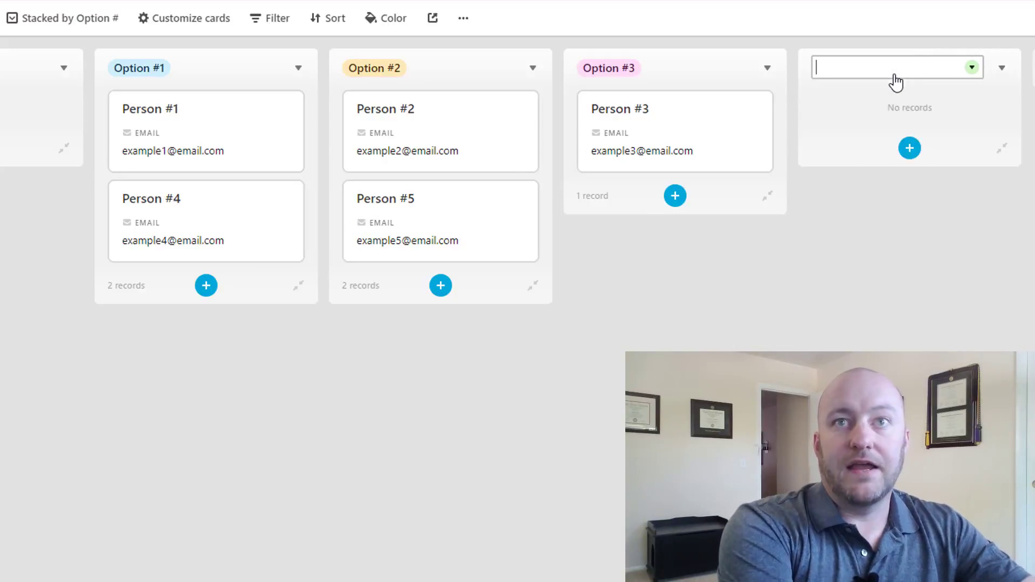
text(Option #4)
key(Return)
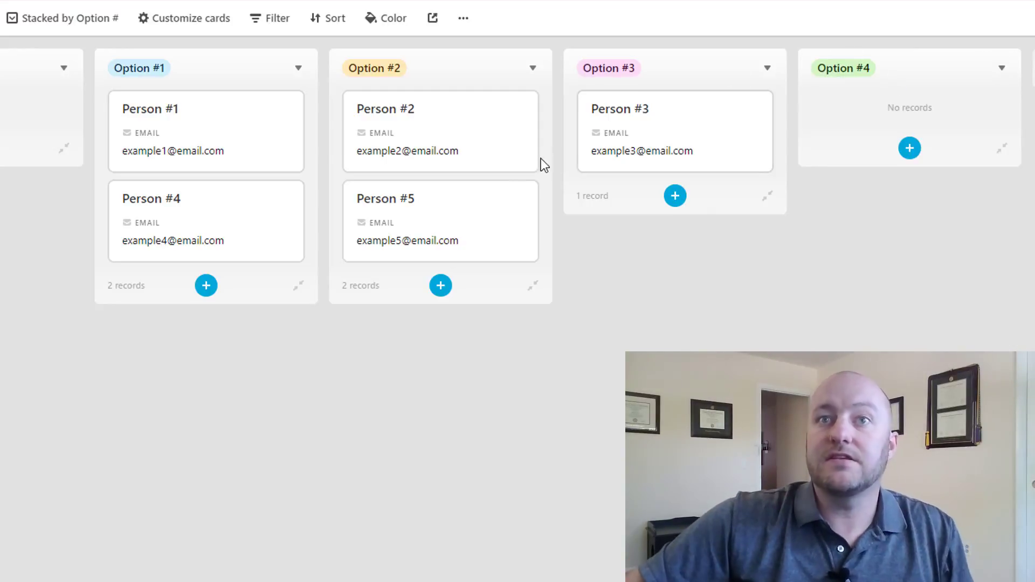
drag(512, 187, 941, 128)
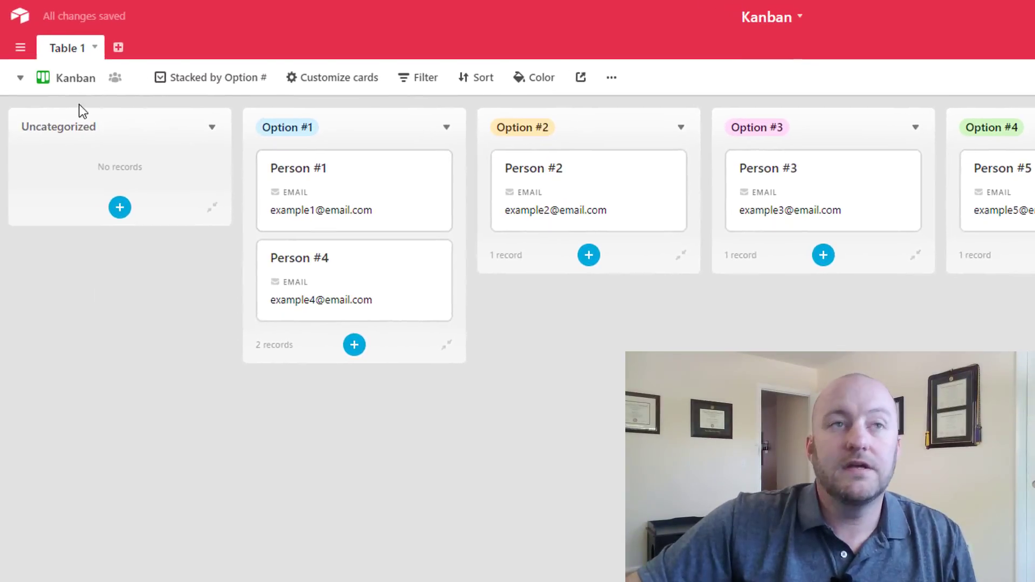
- Switch to Grid view, select Person #5's Option #4 value, and reopen the views list
click(81, 80)
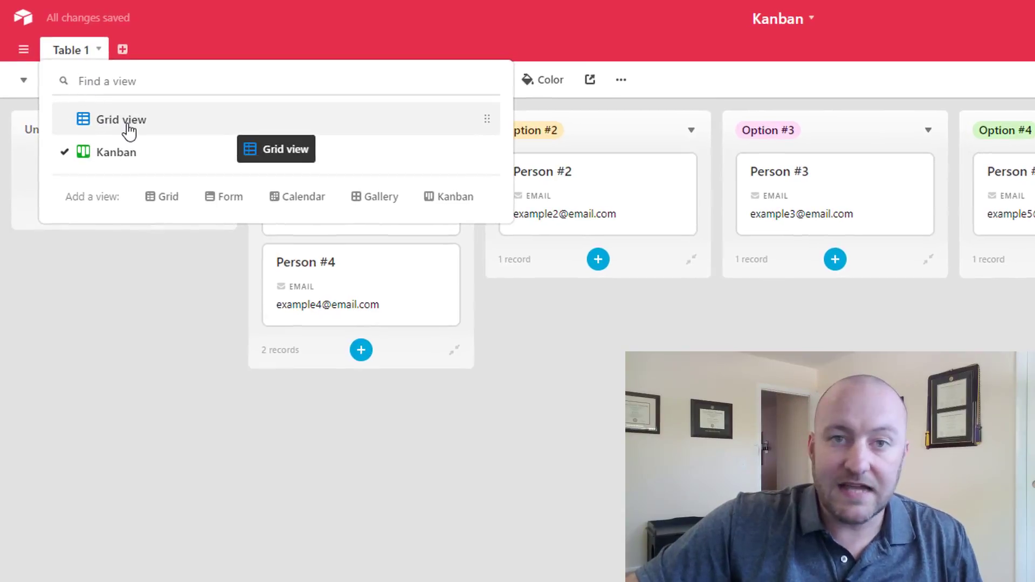
click(128, 130)
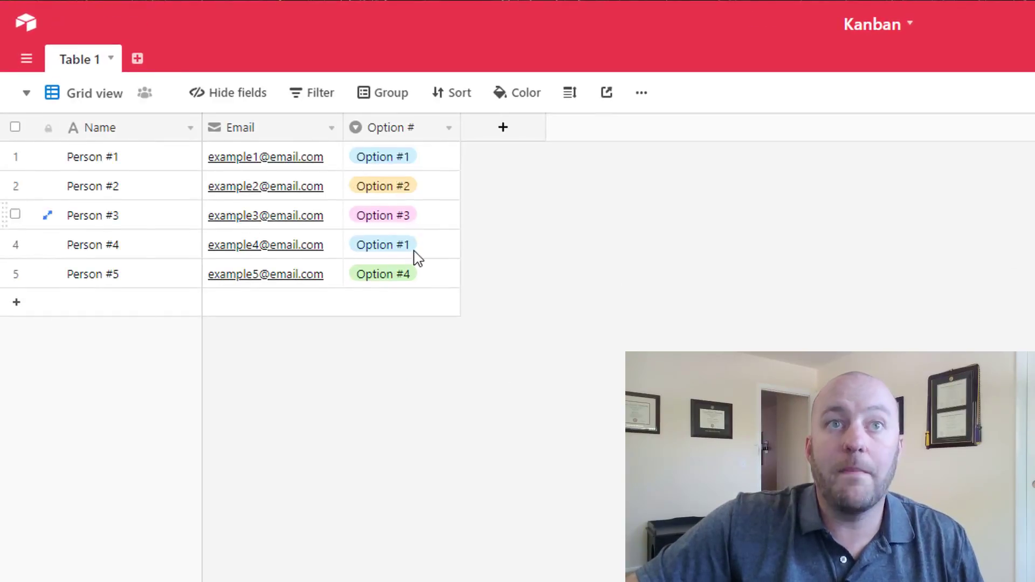
click(432, 279)
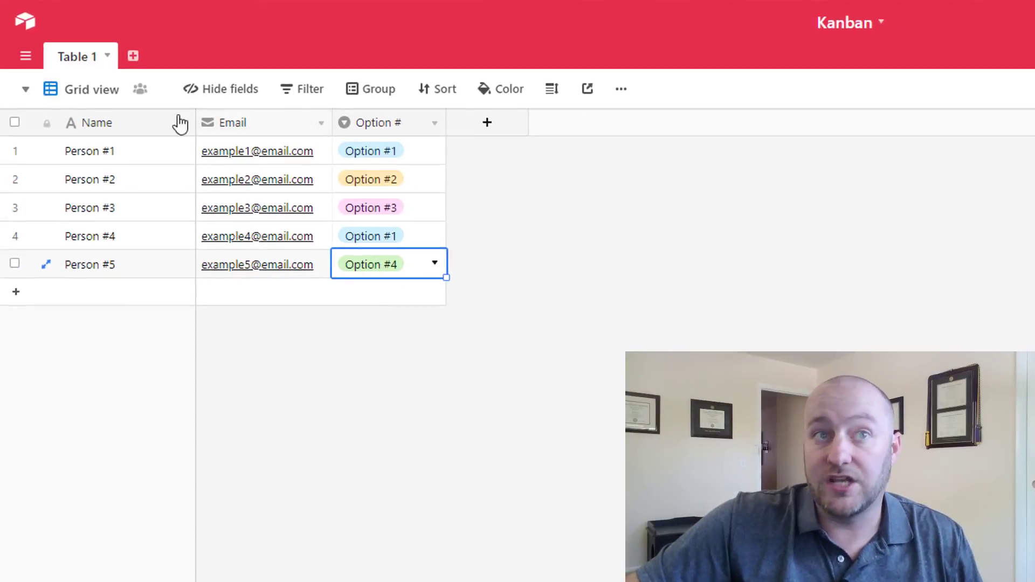
click(110, 94)
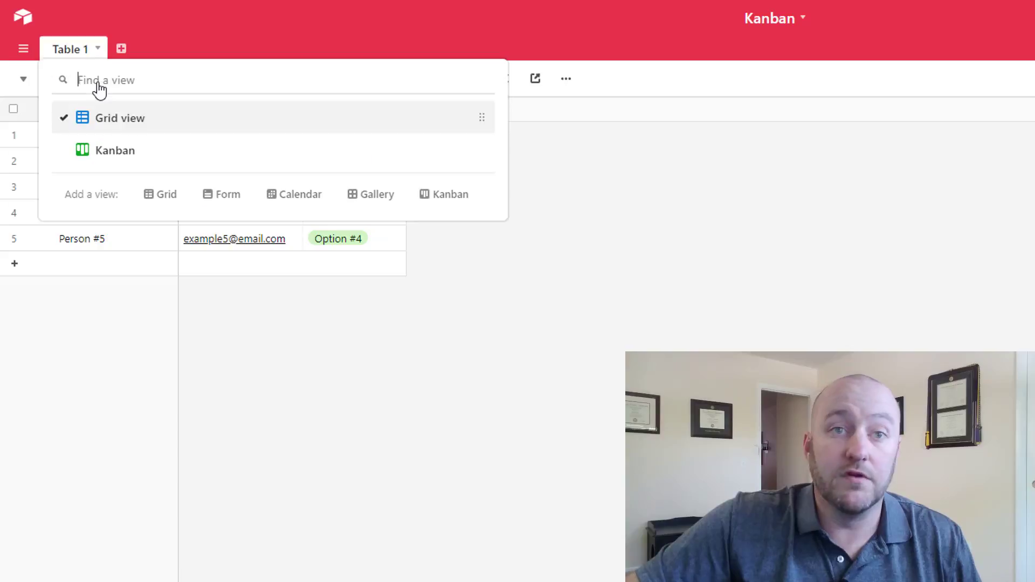
- Back on the Kanban board, add a Person #6 record with an example email under Option #2
click(113, 145)
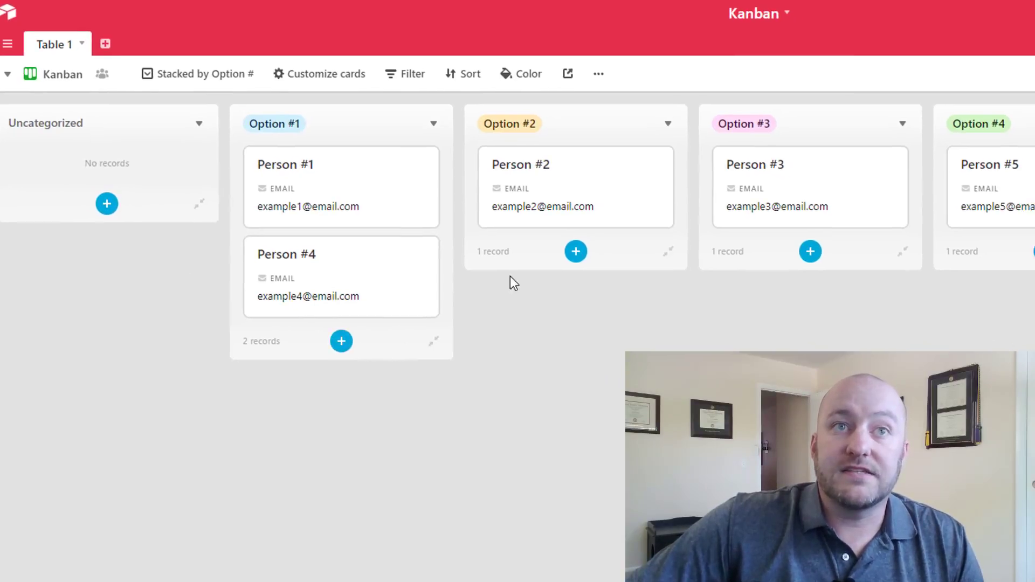
click(591, 256)
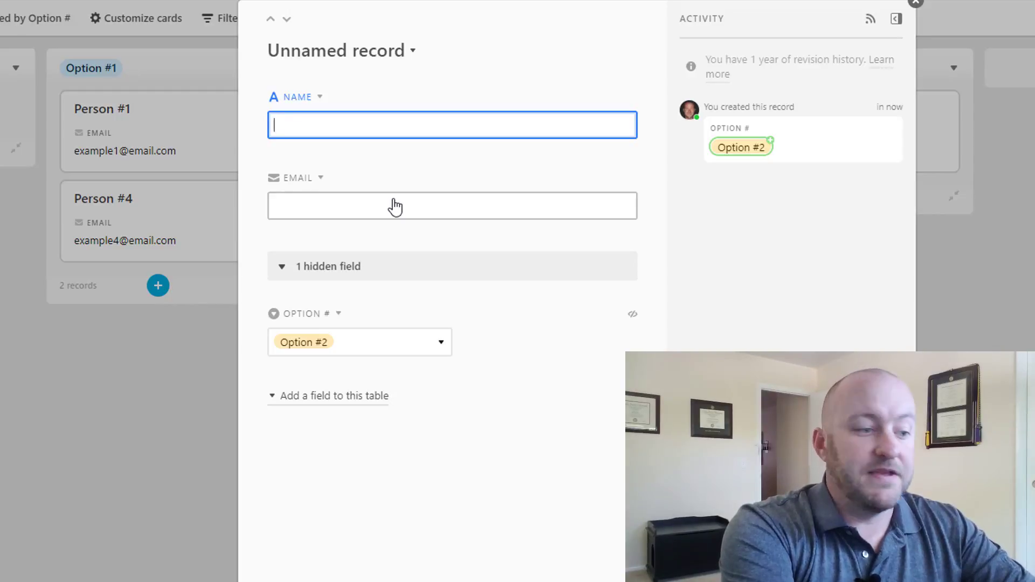
text(Person #6)
click(395, 207)
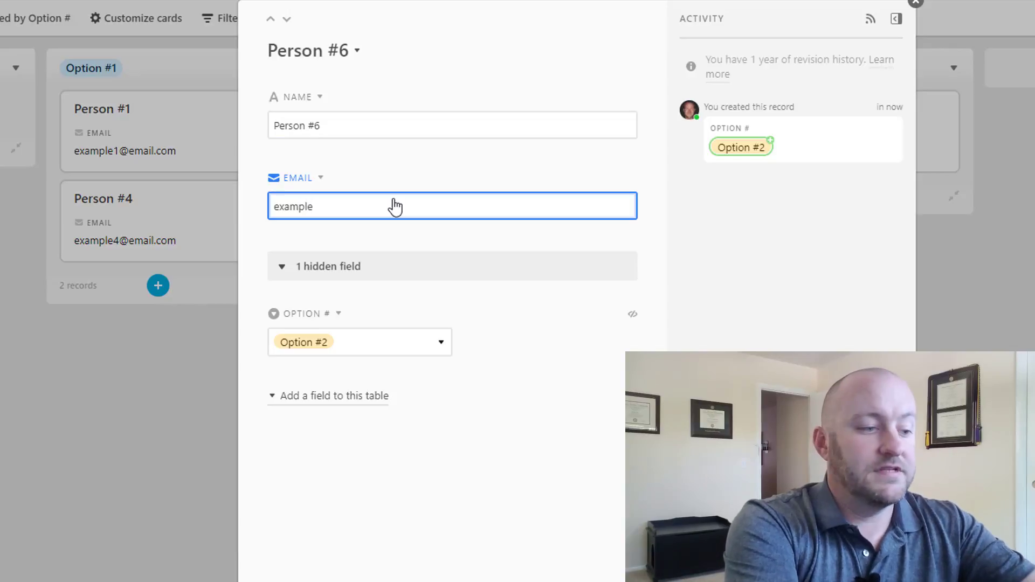
text(example6@email.c)
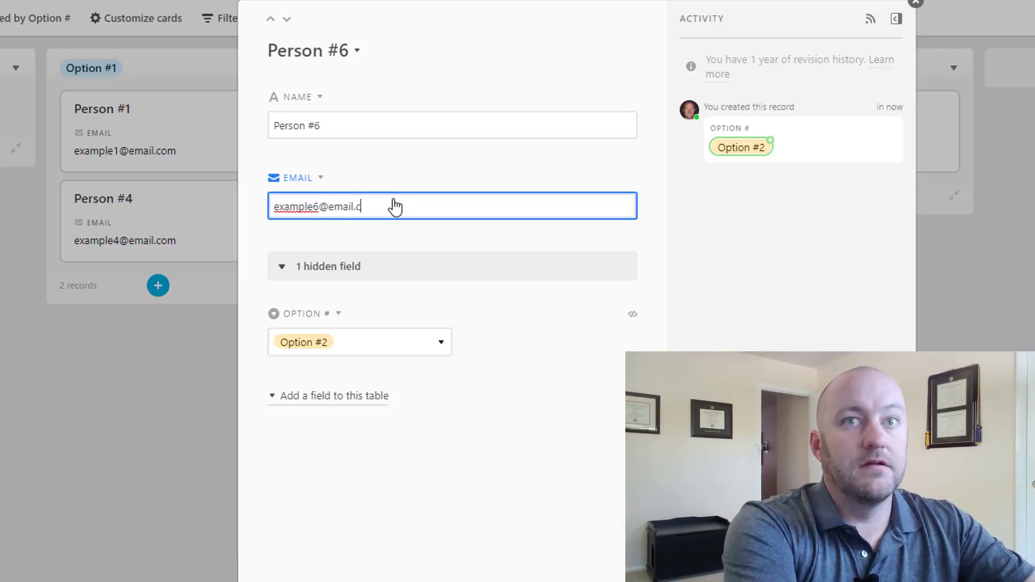
text(om)
key(Escape)
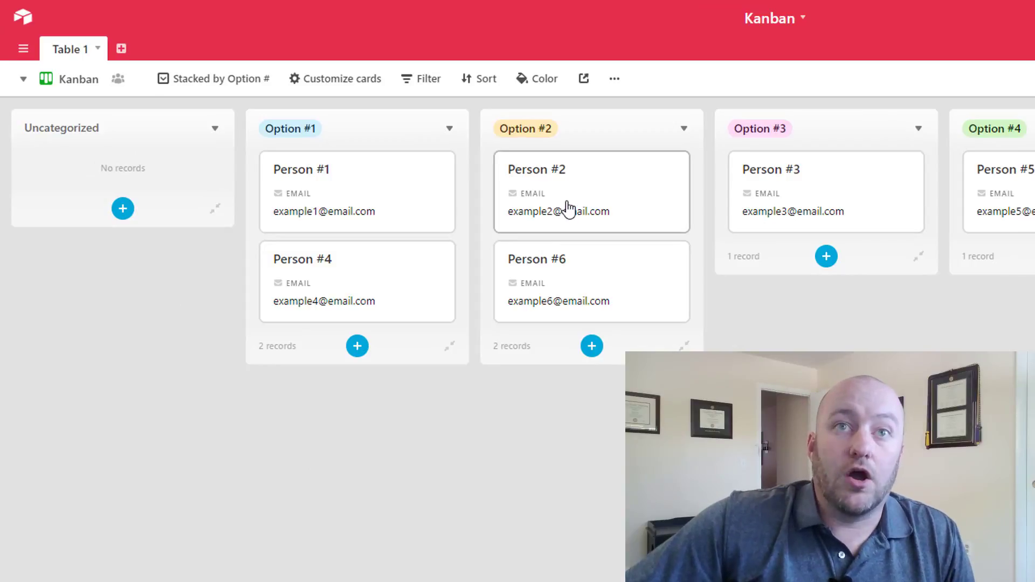
- Open the views list to start another Kanban view
drag(632, 246, 577, 210)
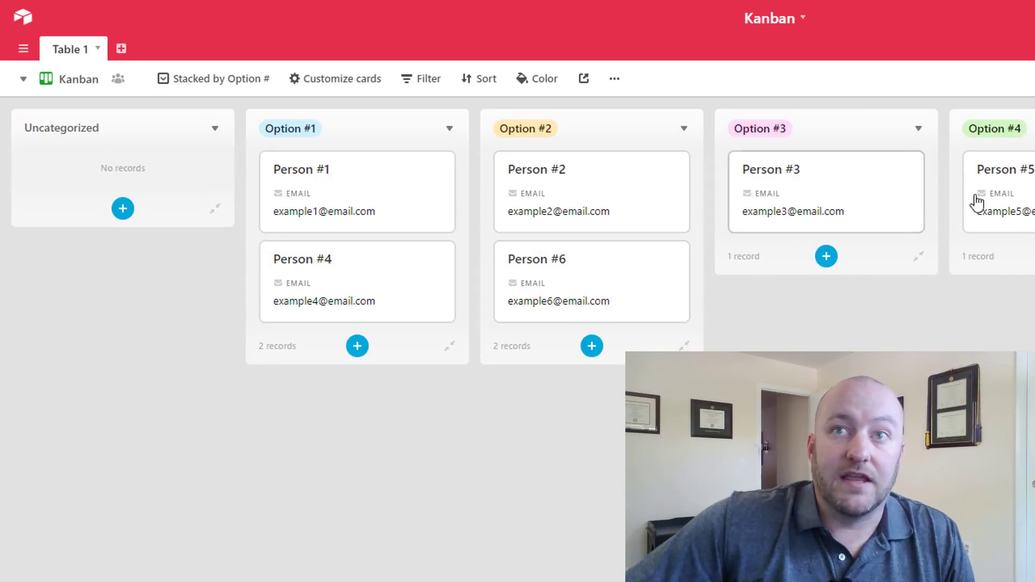
click(68, 81)
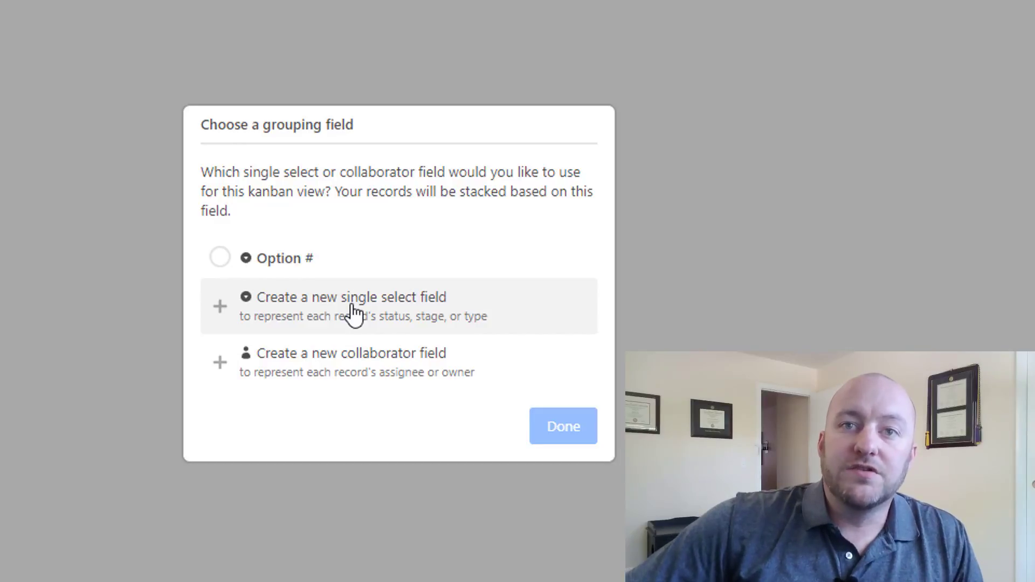
- Create a single select field named Status and stack the Kanban 2 view by it
click(353, 312)
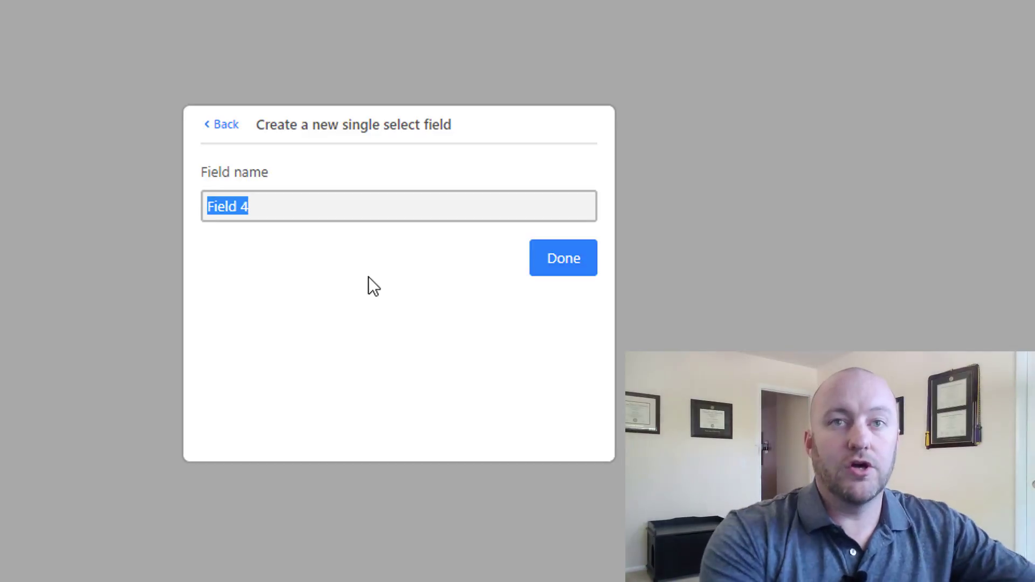
text(Status)
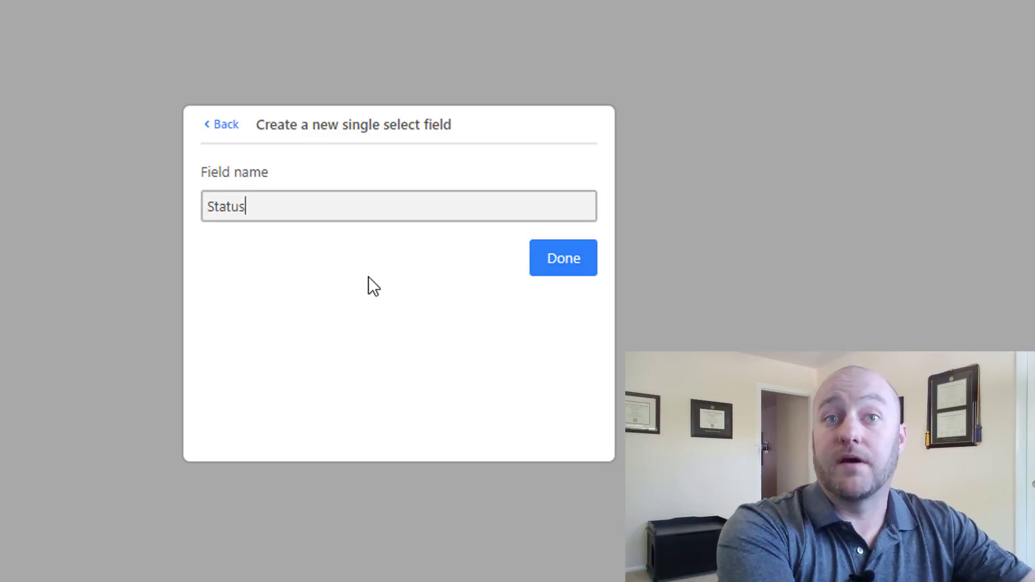
key(Return)
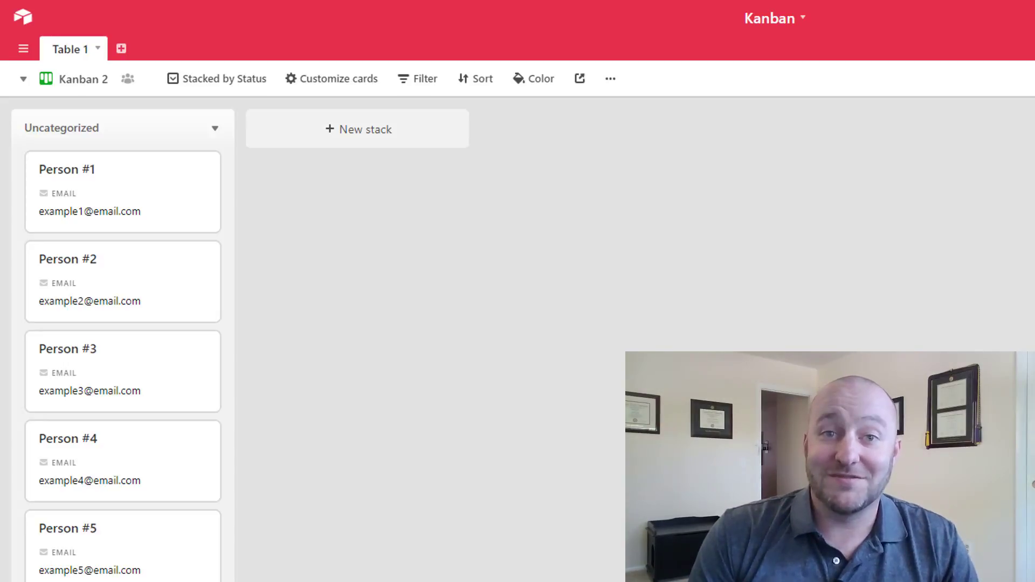
- Add three empty stacks and rename the first one Order Received
click(327, 134)
click(669, 128)
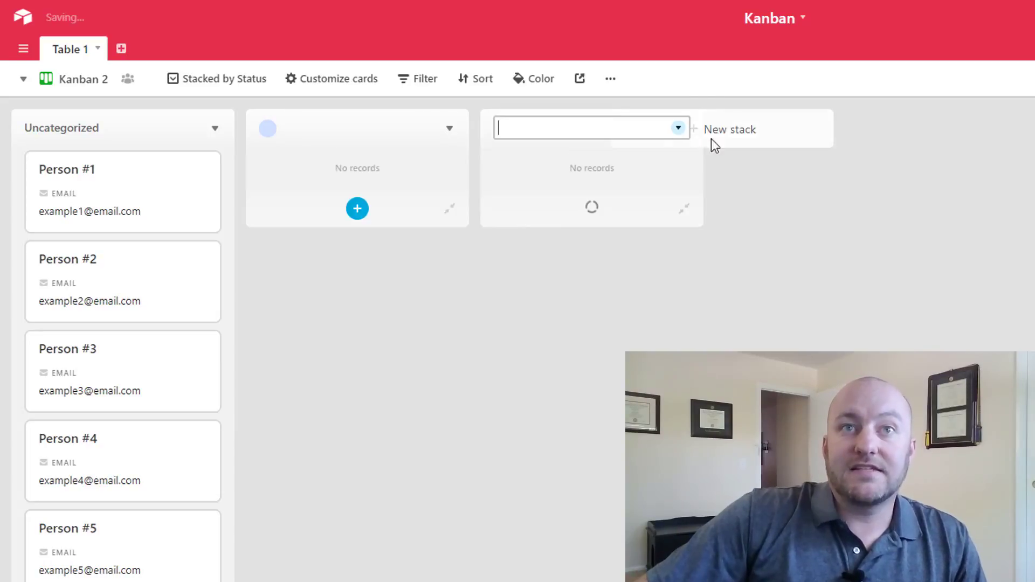
click(734, 145)
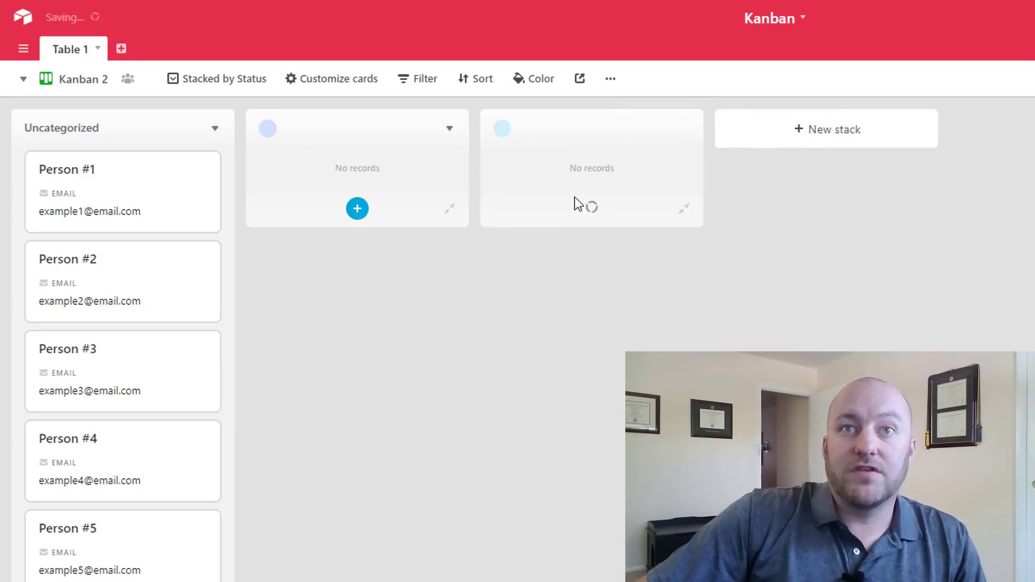
click(449, 126)
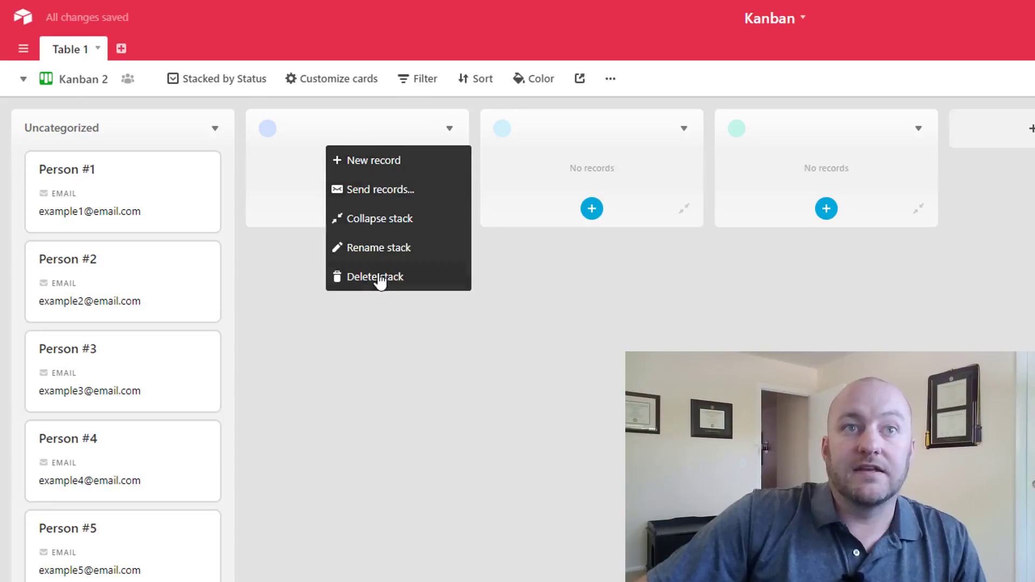
click(378, 248)
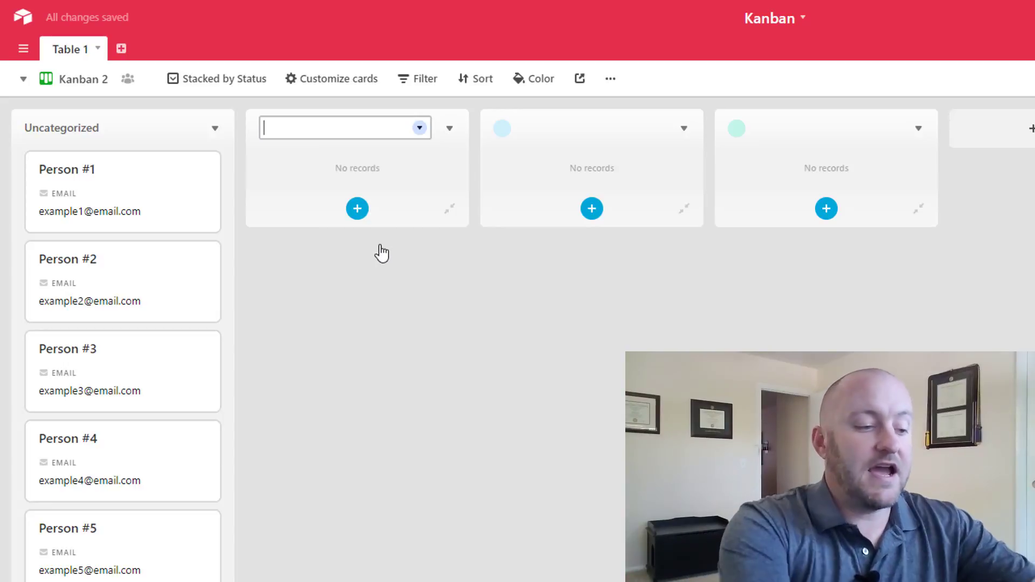
text(Or)
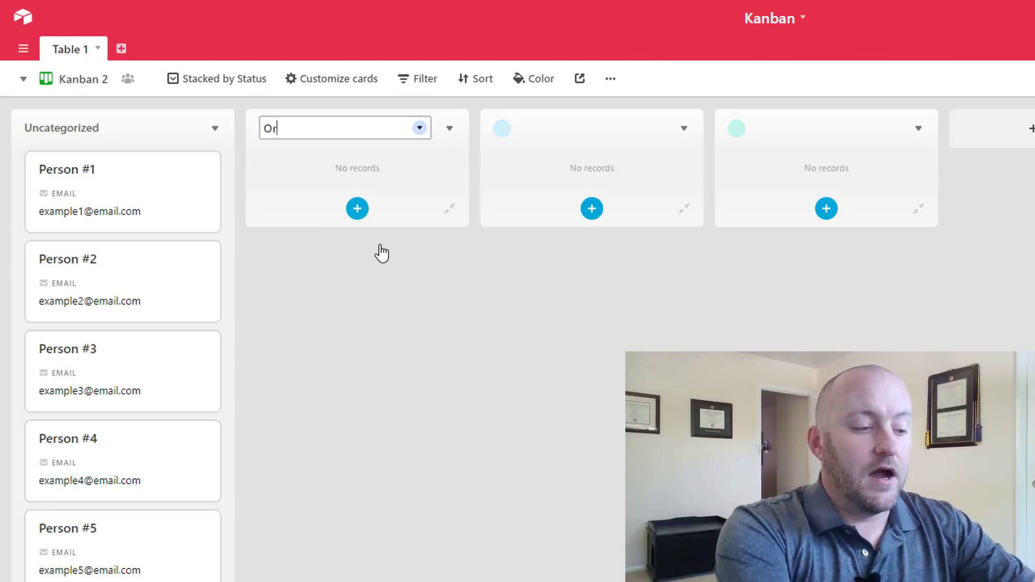
text(der Received)
key(Return)
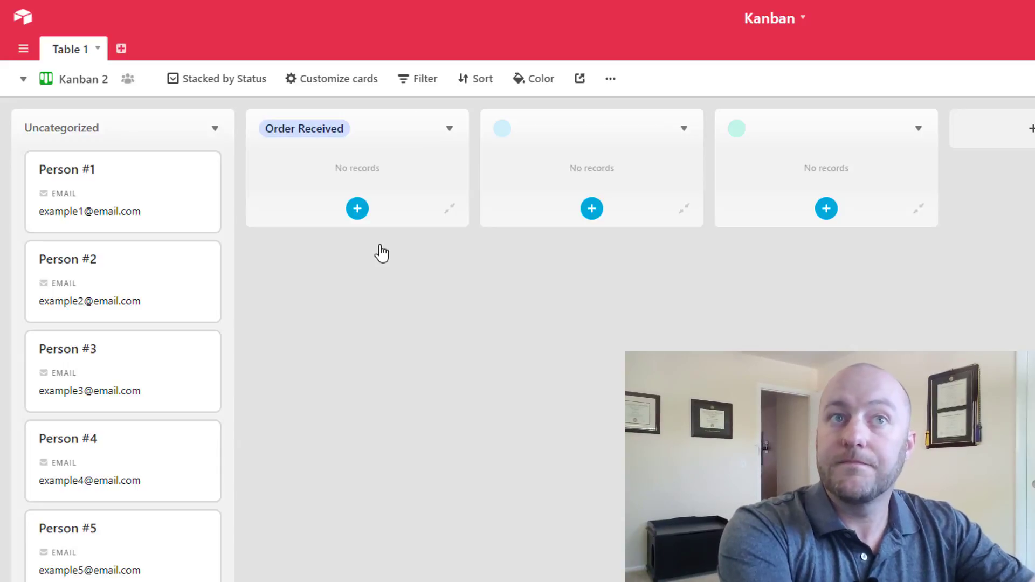
- Rename the remaining stacks Order Packaged and Order Shipped
click(683, 129)
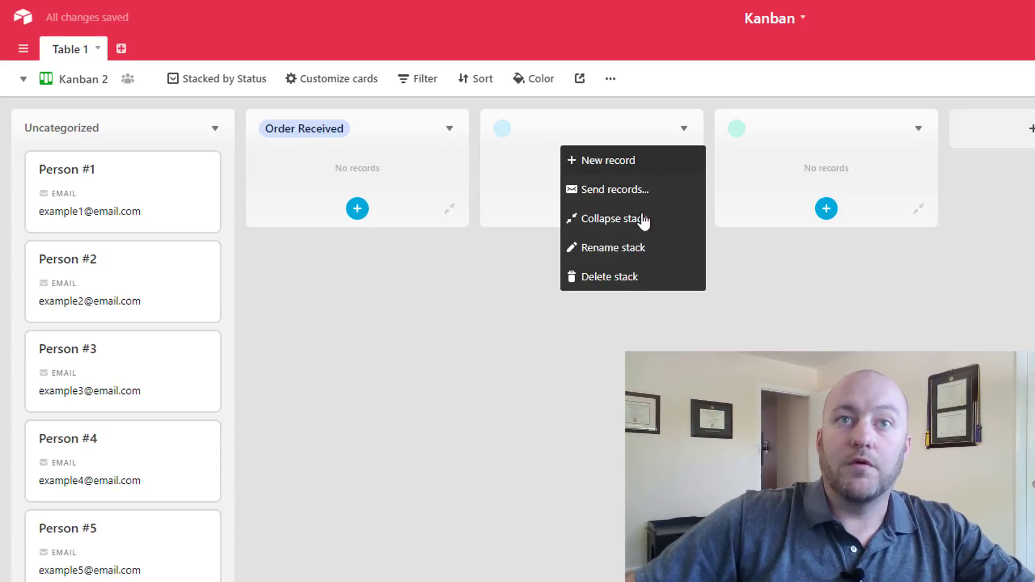
click(620, 252)
text(Or)
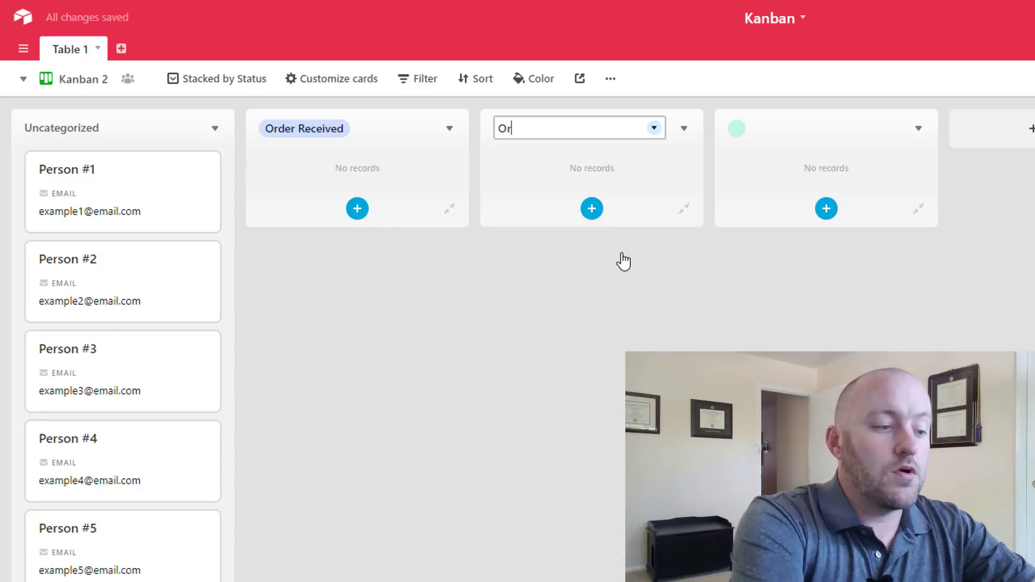
text(der Packaged)
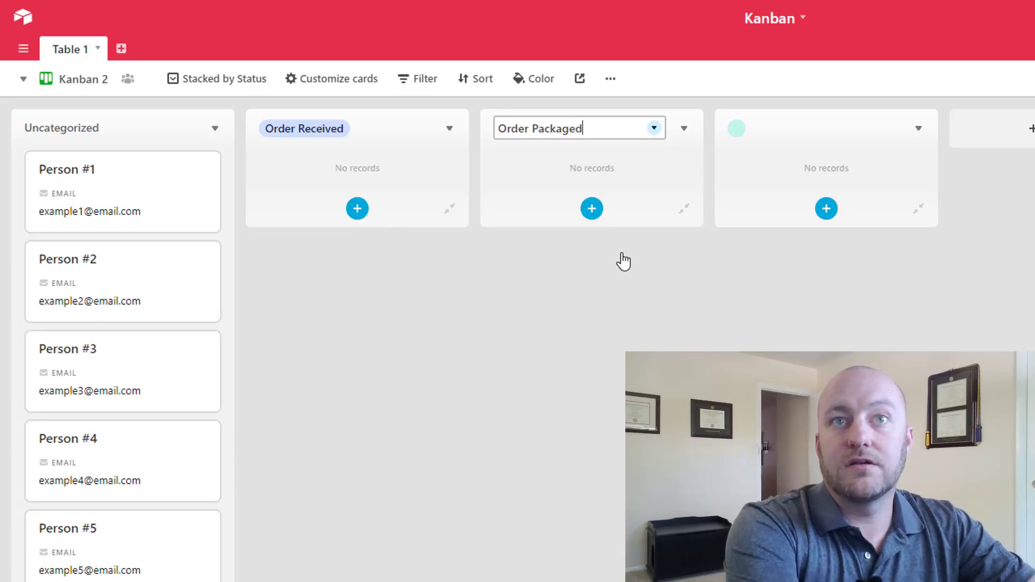
key(Return)
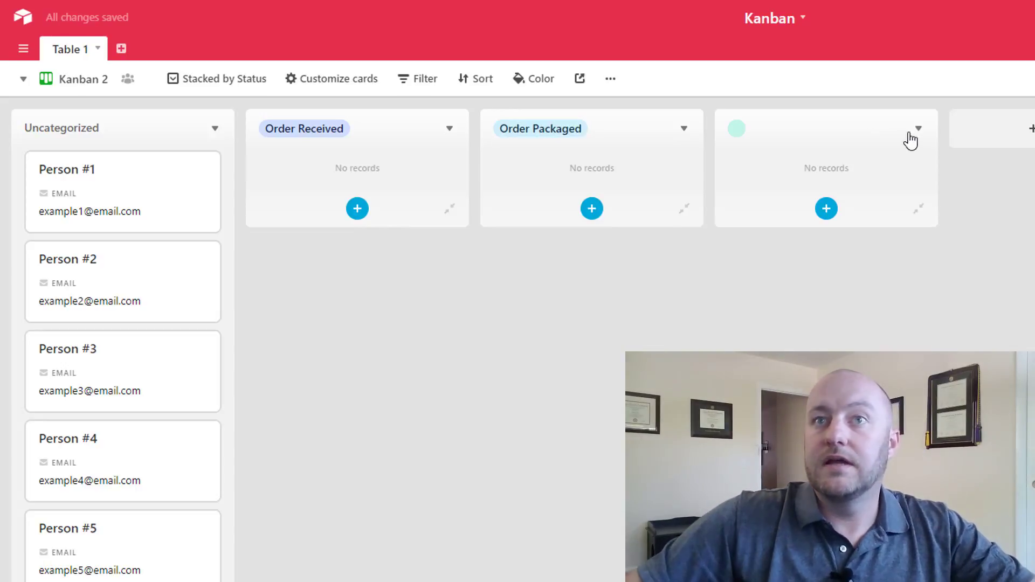
click(918, 130)
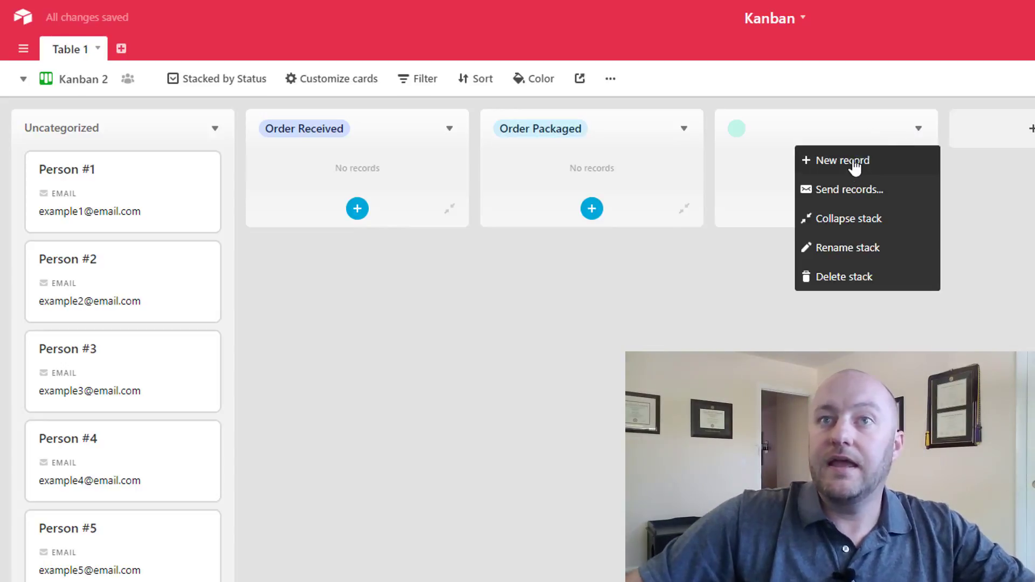
click(848, 257)
text(Order )
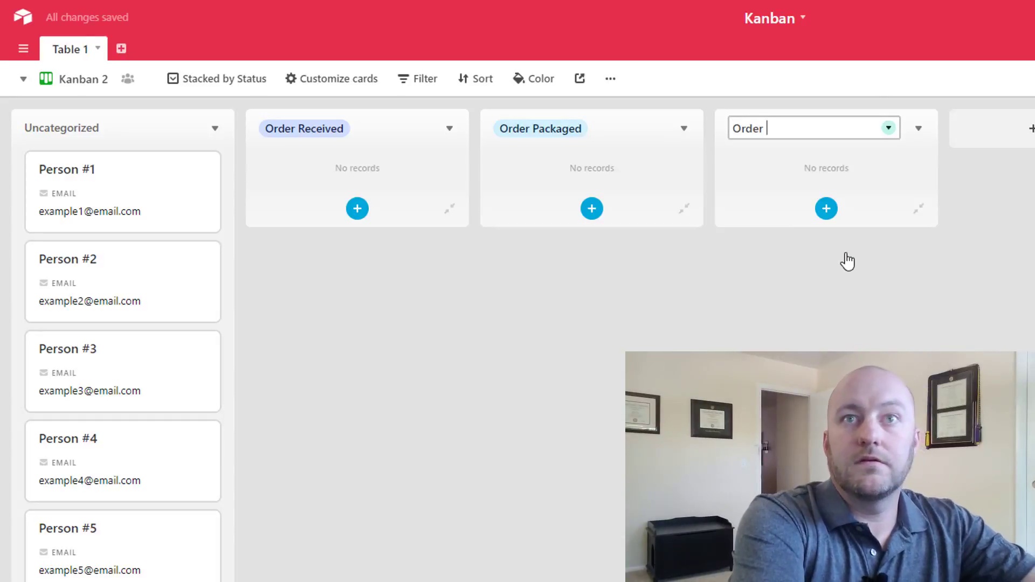
text(Shipped)
key(Return)
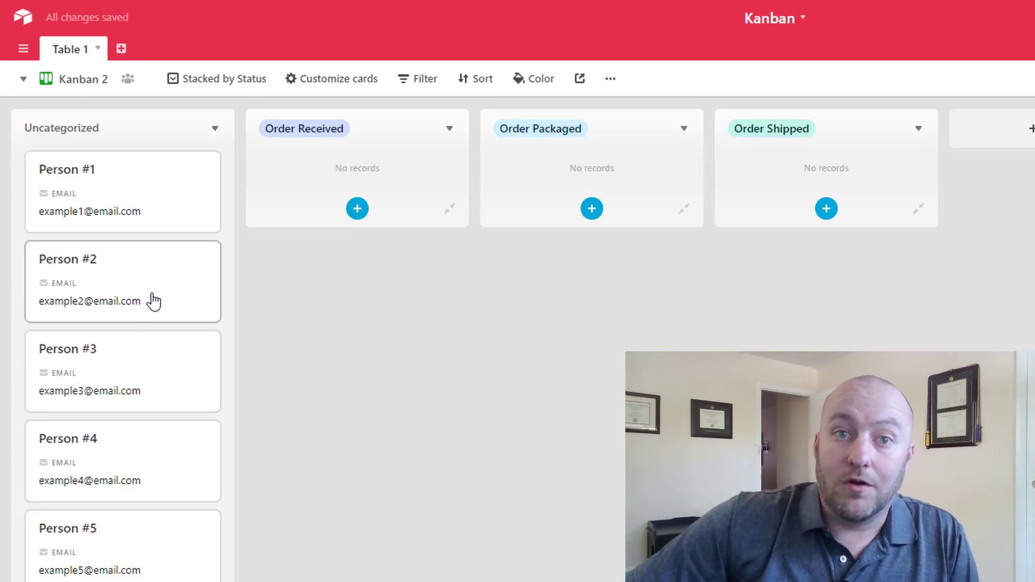
- Move Persons #1–#5 into Order Received, then Person #1 and #2 into Order Packaged
drag(153, 300, 294, 231)
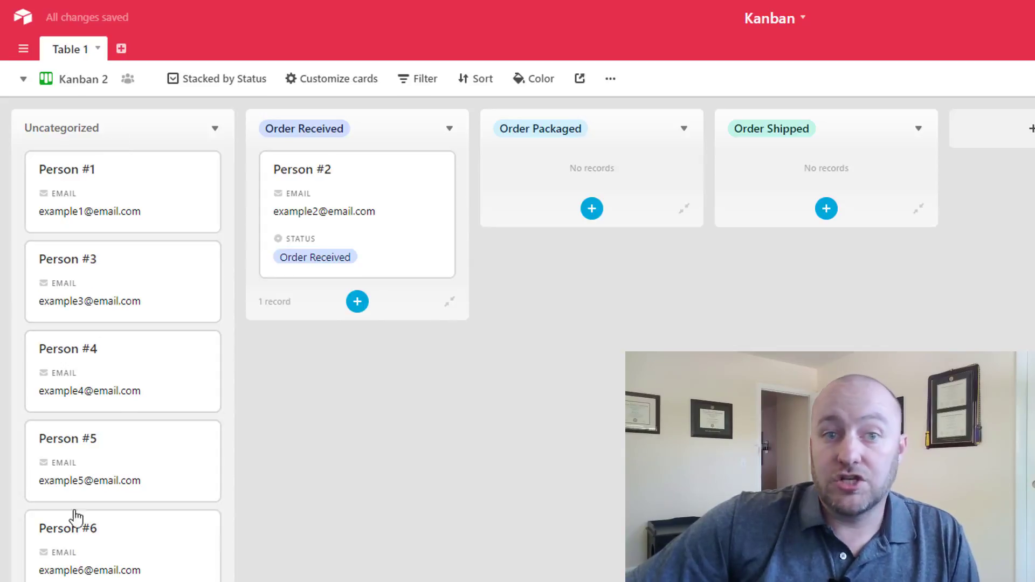
drag(132, 203, 324, 178)
drag(141, 231, 350, 517)
drag(159, 268, 324, 318)
drag(202, 233, 370, 184)
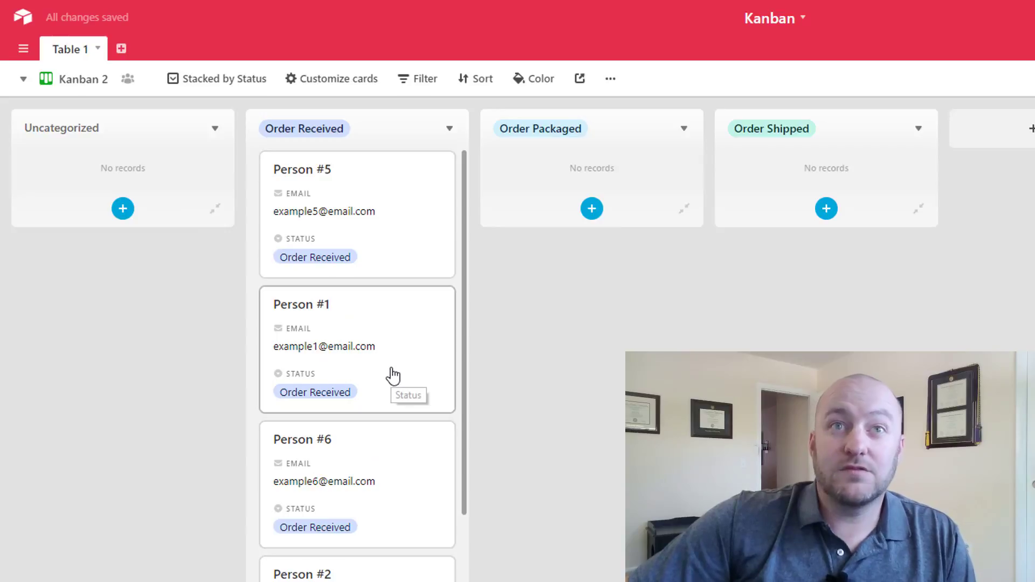
drag(394, 374, 574, 207)
drag(385, 478, 577, 353)
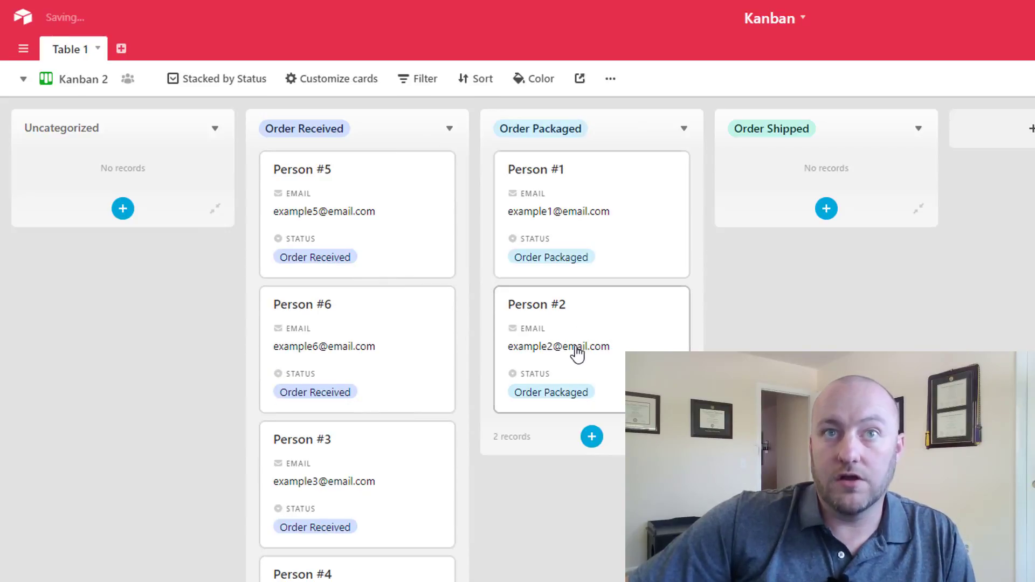
click(81, 79)
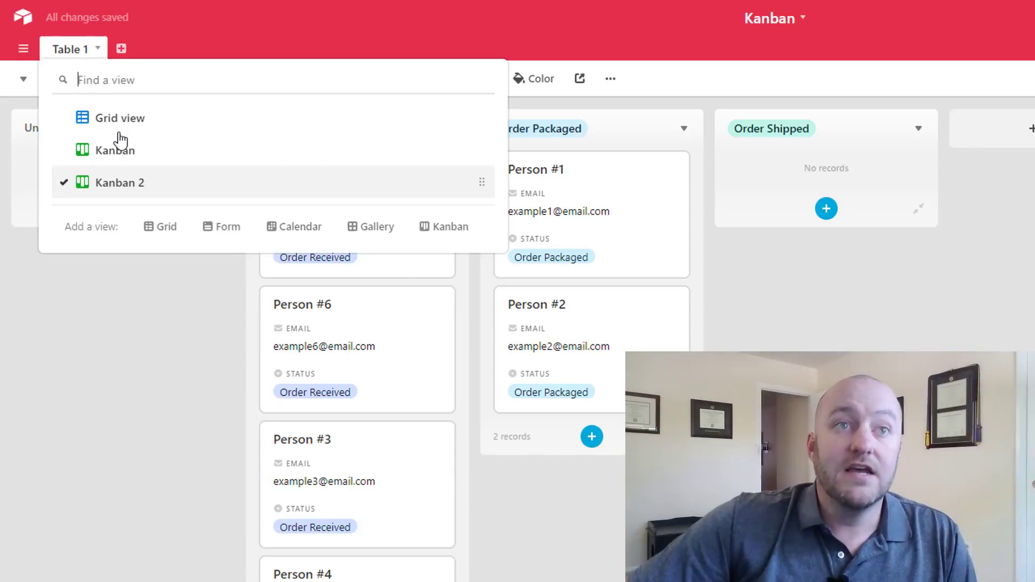
click(115, 124)
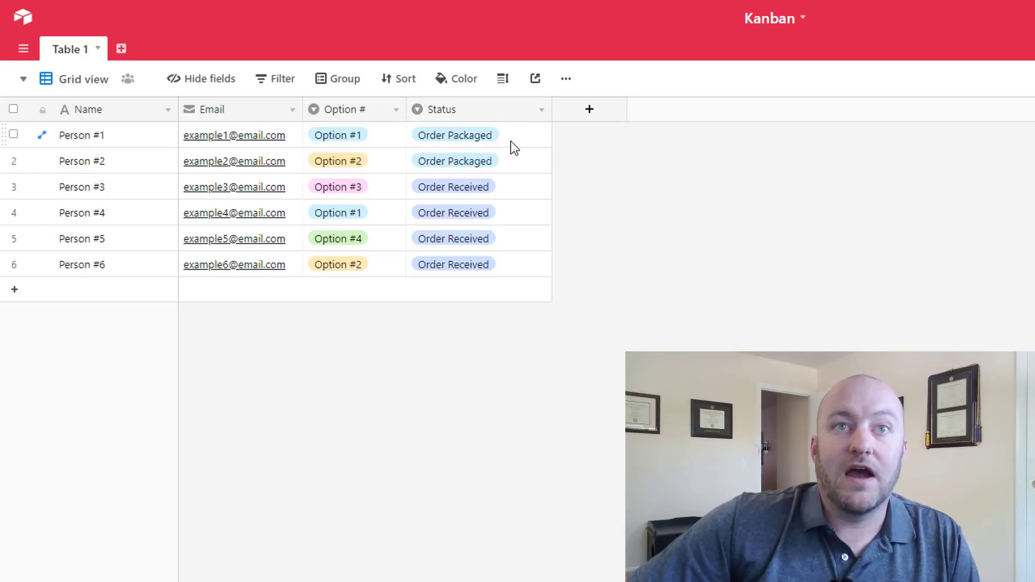
drag(510, 141, 516, 160)
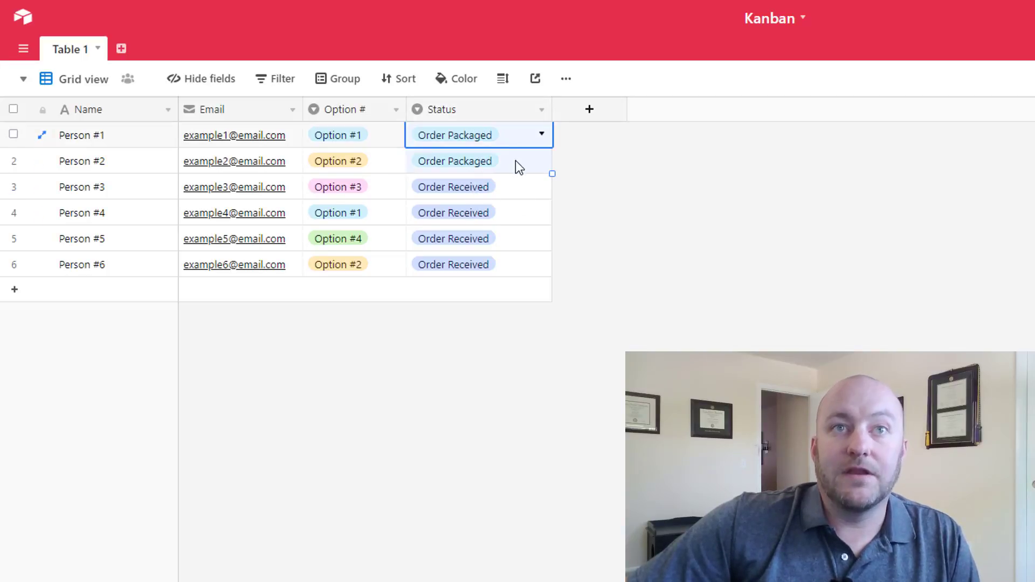
click(527, 189)
shift+click(517, 264)
click(484, 367)
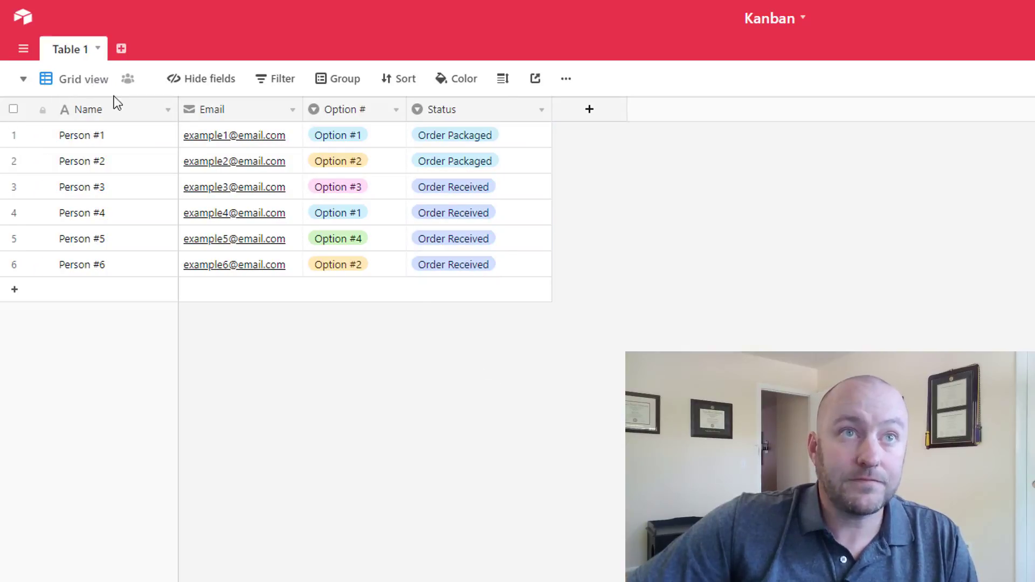
click(84, 79)
click(125, 181)
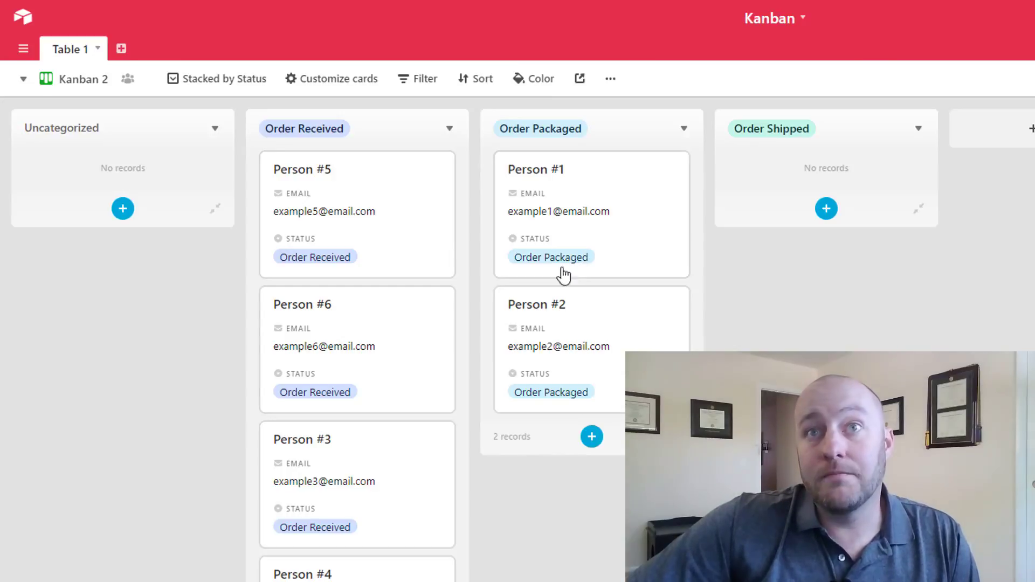
- Drag Persons #1, #6, #3, #4 and #5 into the Order Shipped stack
drag(632, 232, 848, 224)
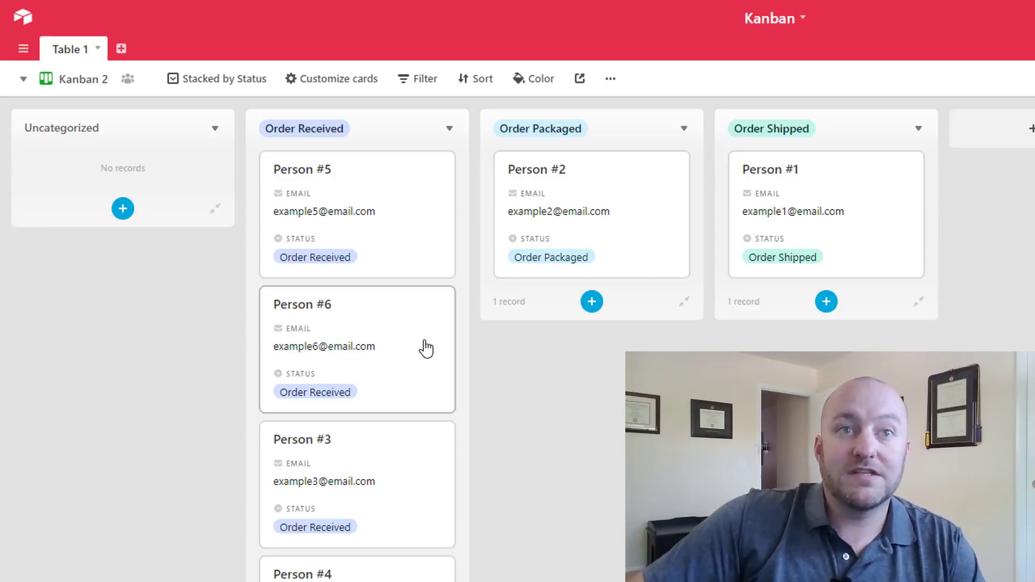
drag(425, 349, 827, 301)
drag(417, 377, 862, 291)
drag(431, 243, 841, 183)
drag(665, 251, 836, 224)
scroll(830, 227, down, 5)
scroll(826, 248, up, 5)
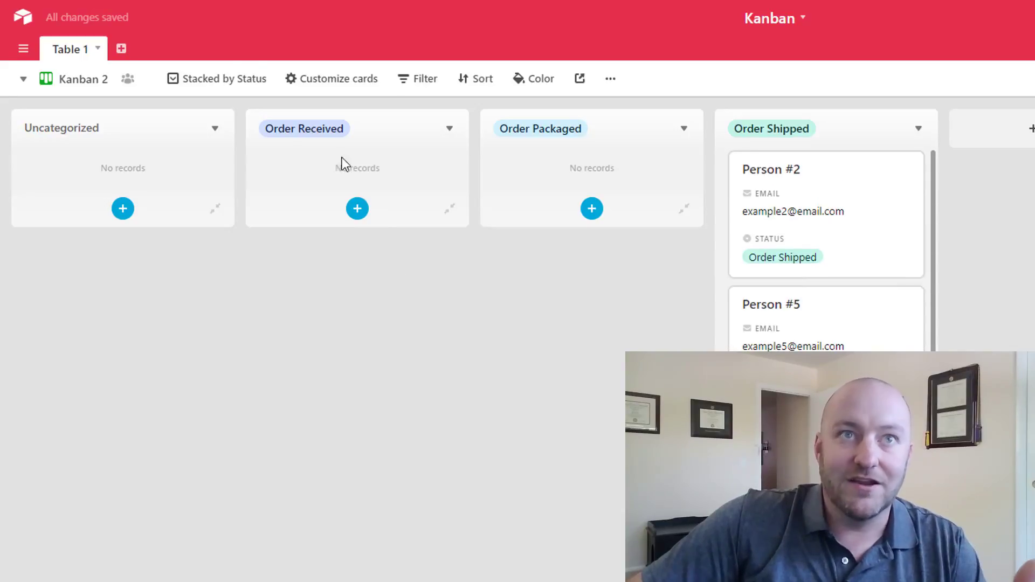
- Add a Kanban 2 filter condition 'Status is not Order Shipped' to hide shipped records
click(423, 88)
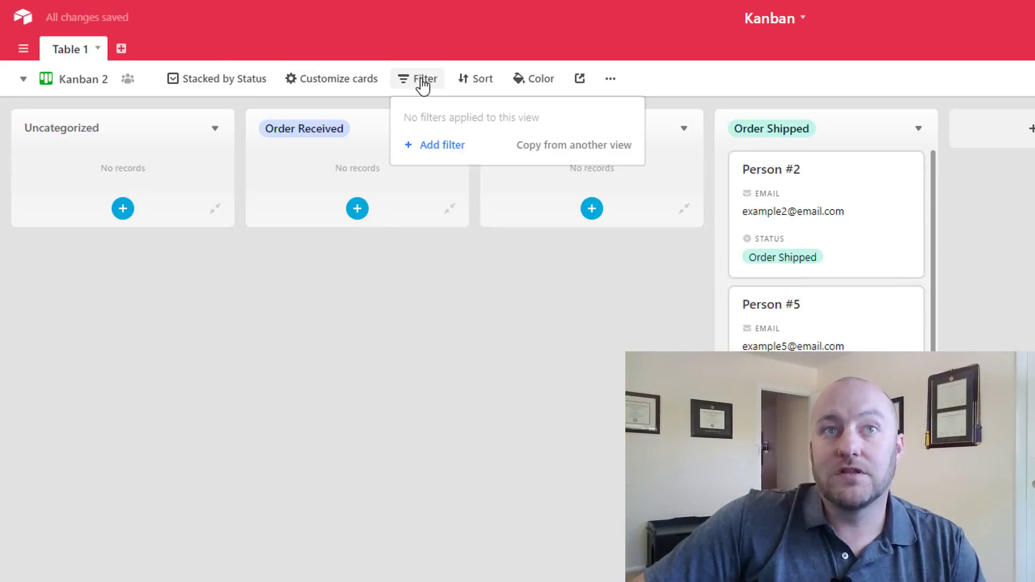
click(438, 147)
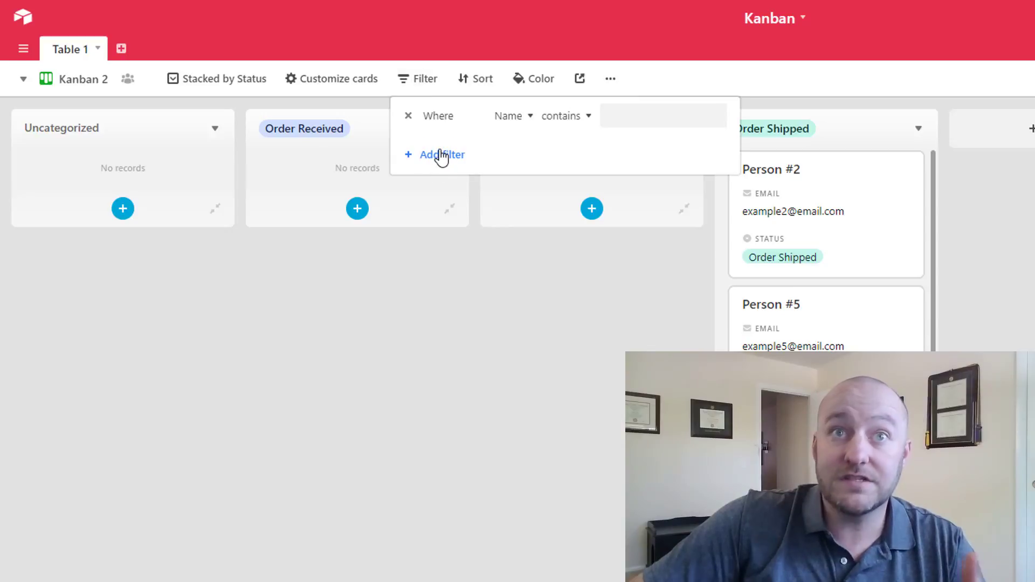
click(519, 119)
click(500, 254)
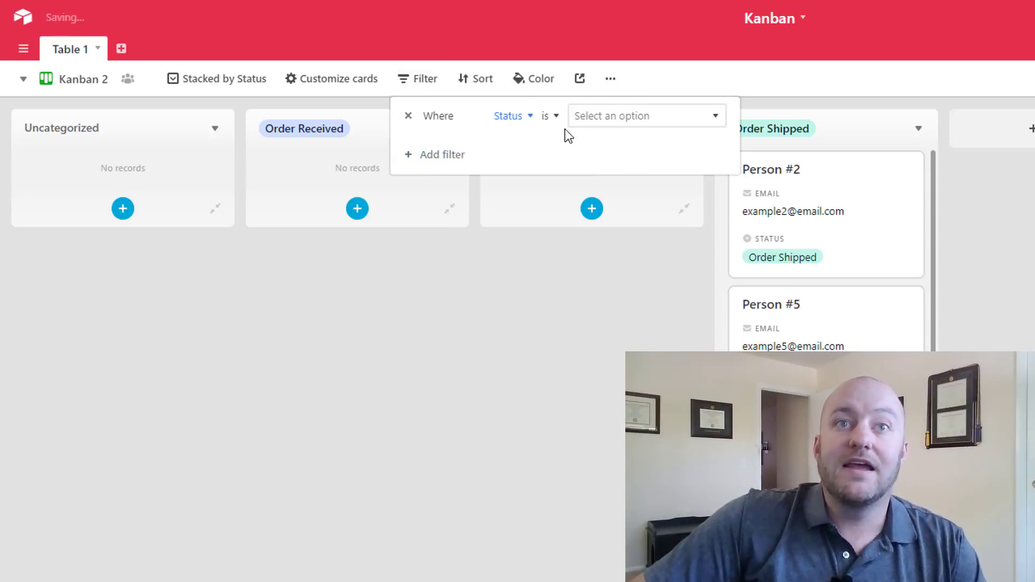
click(559, 119)
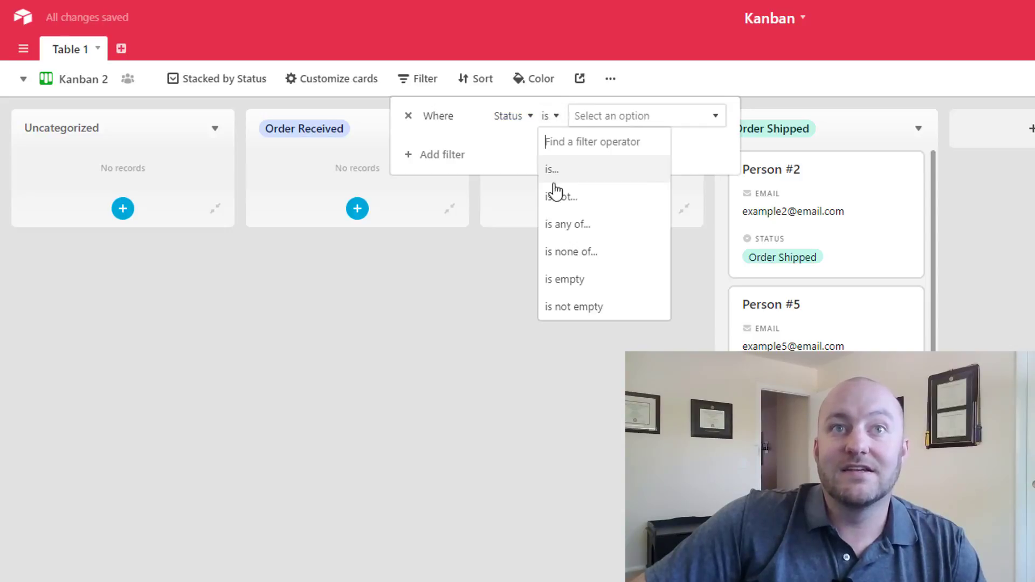
click(561, 194)
click(605, 127)
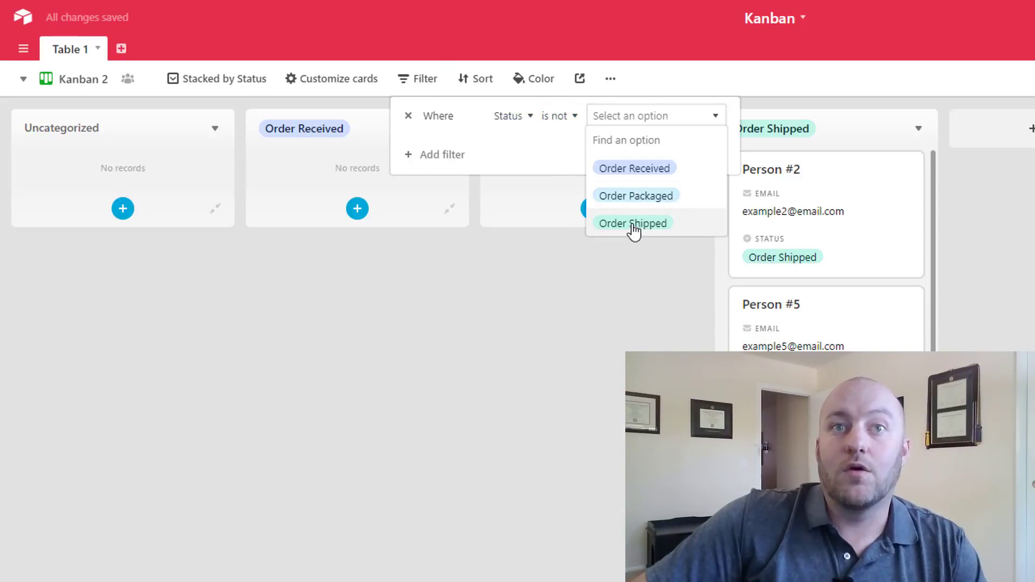
click(633, 224)
click(606, 341)
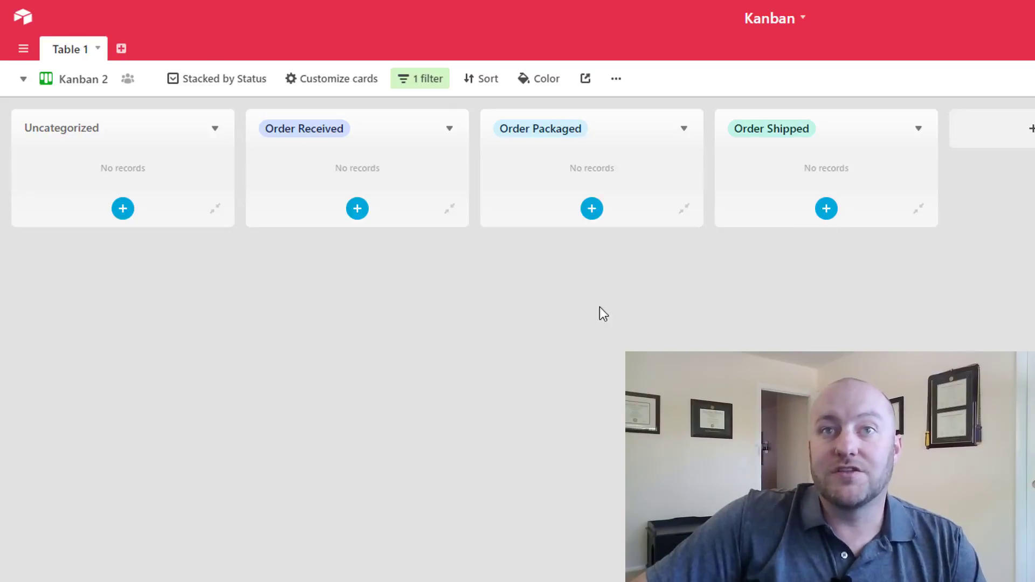
click(81, 82)
click(108, 116)
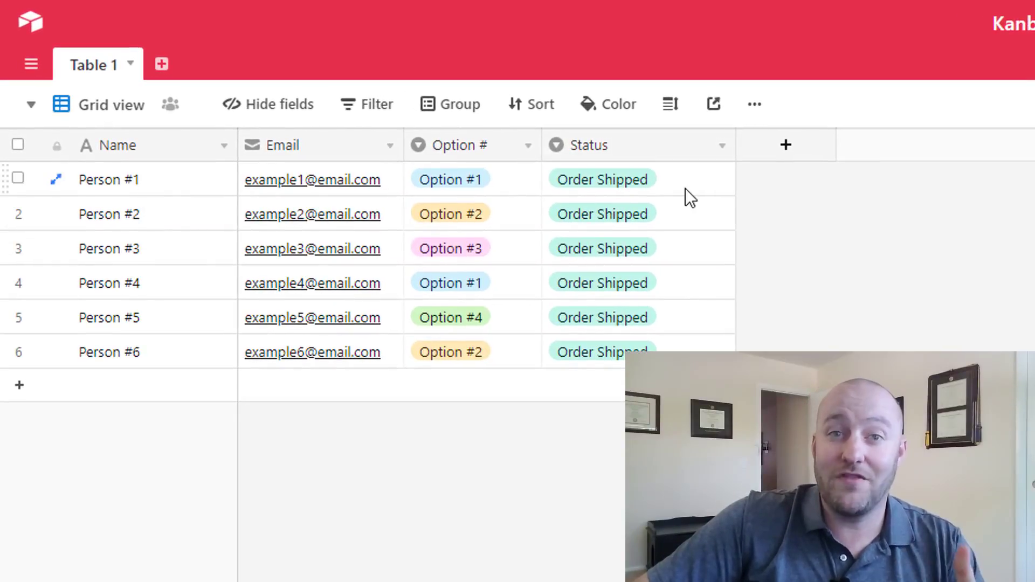
click(93, 108)
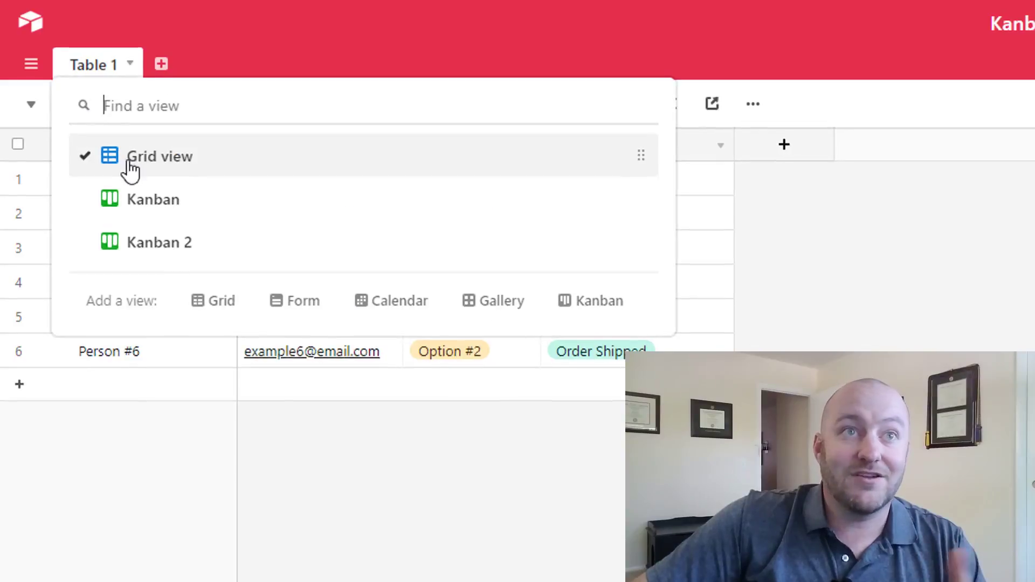
click(131, 240)
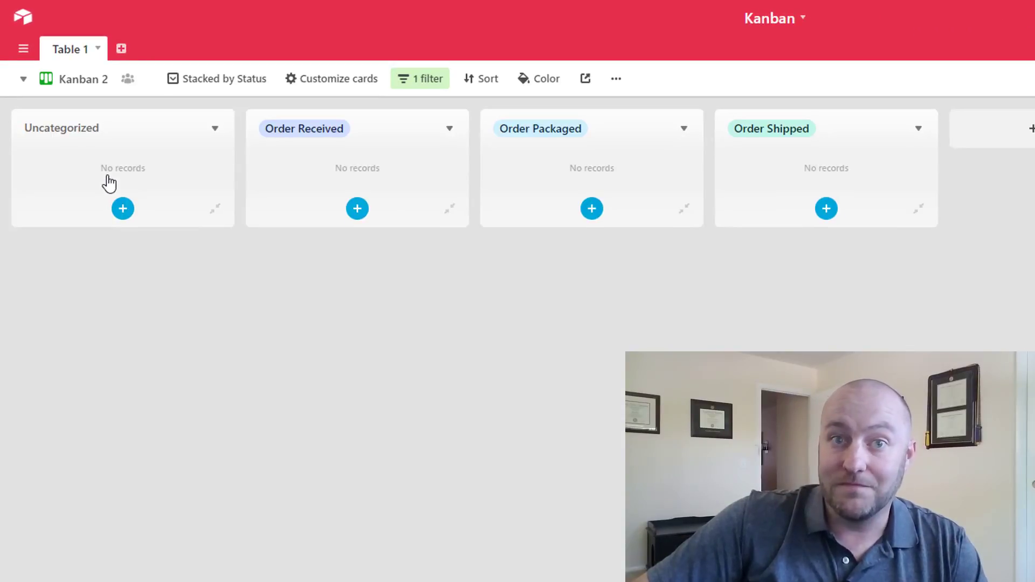